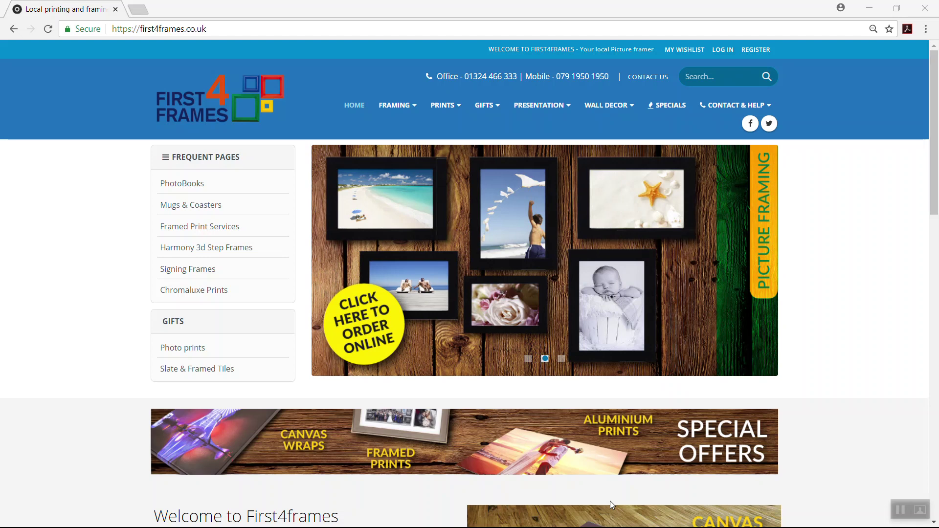
Start creating an A4 29.7 cm x 21 cm Landscape Black Cloth with window photo book from the Black Cloth Cover range.
left_click(196, 187)
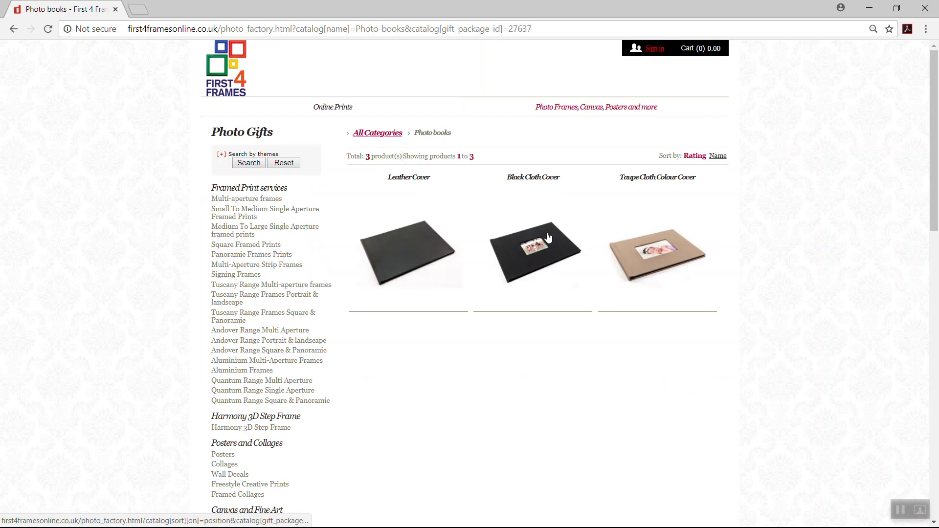
left_click(550, 234)
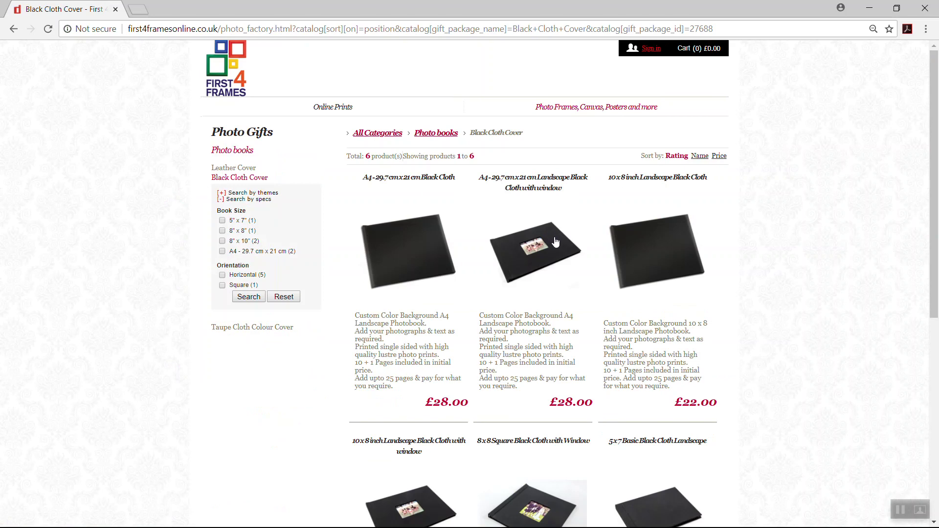
left_click(556, 241)
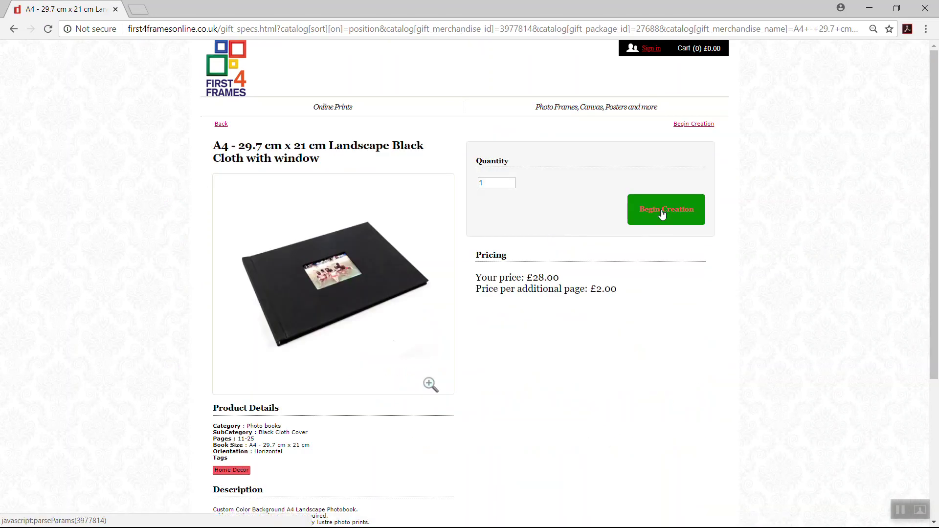
left_click(662, 214)
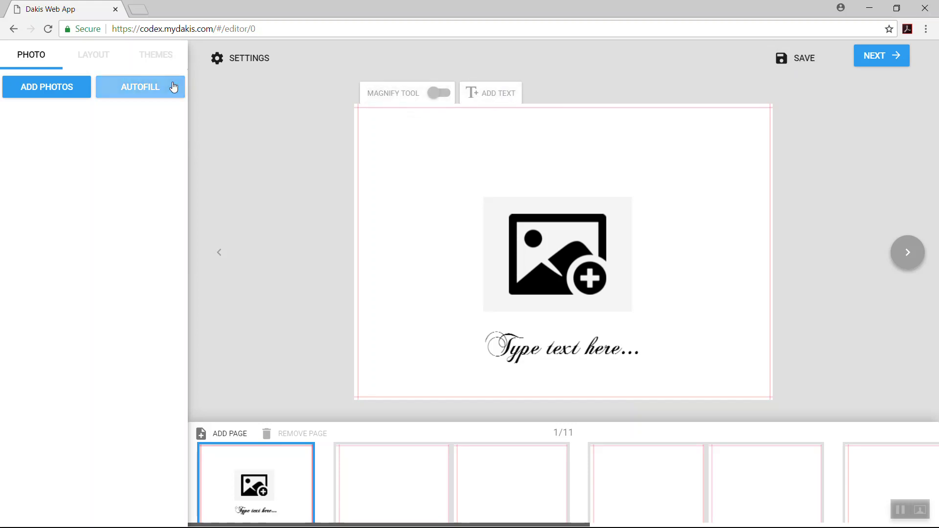
Upload all the wedding photos from New folder on the FIRST4FRAME (F:) drive into the photo book project.
left_click(39, 88)
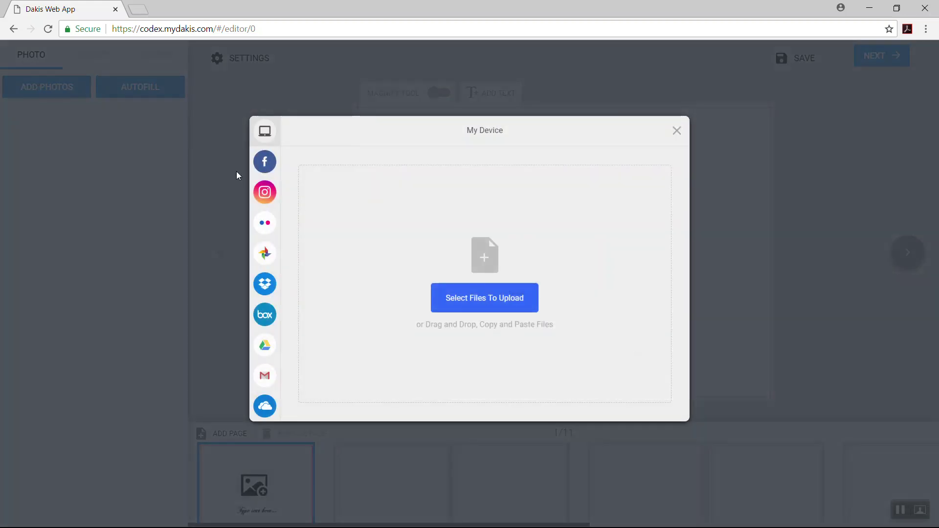
mouse_move(266, 169)
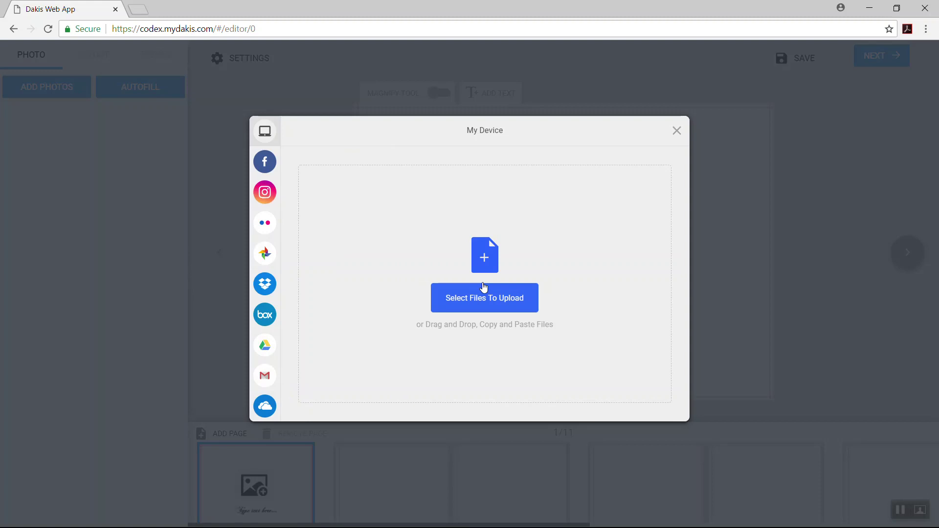
left_click(486, 299)
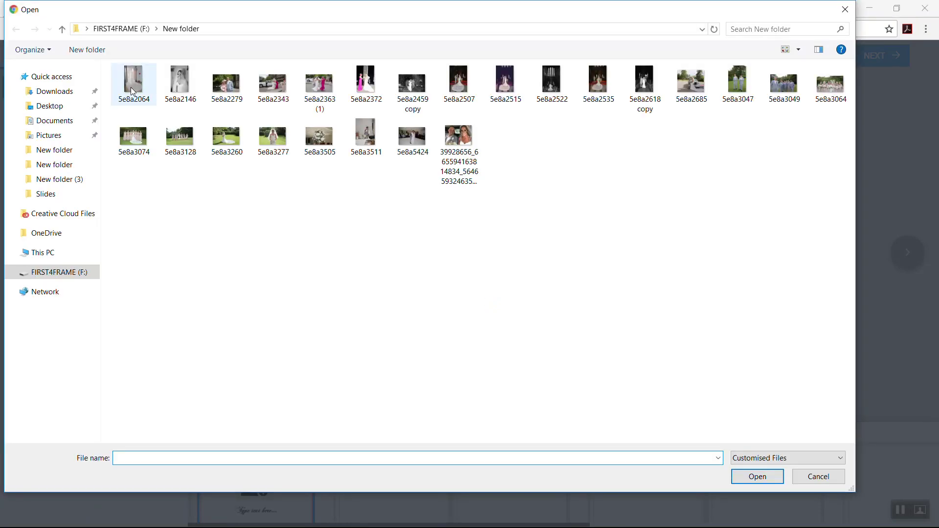
left_click(131, 91)
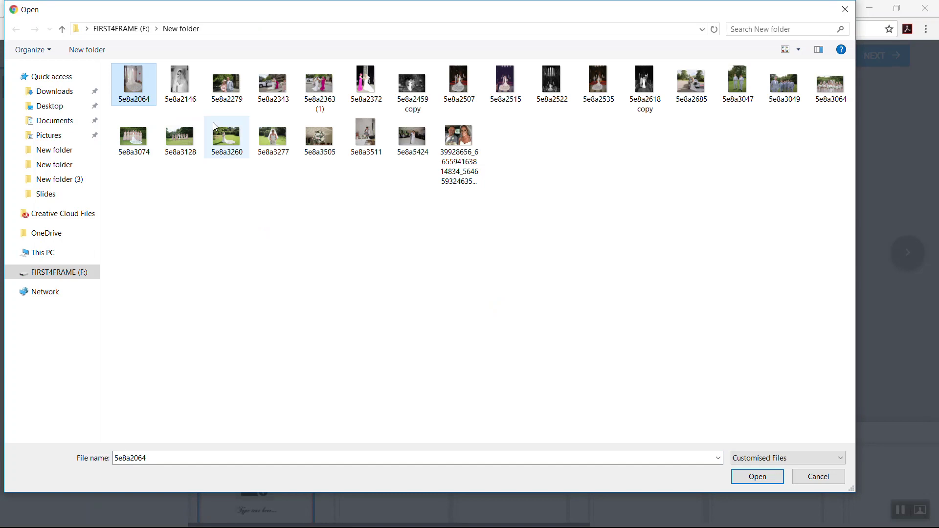
left_click(462, 149, "shift")
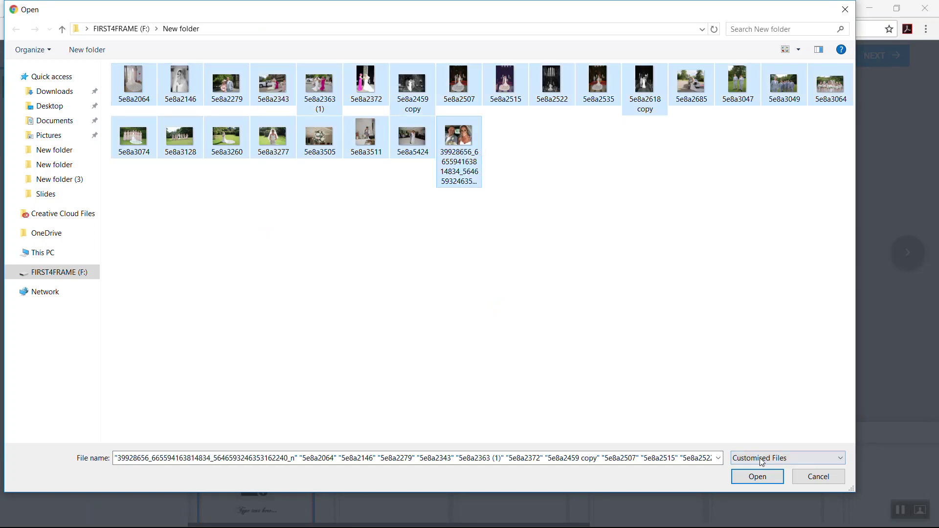
left_click(763, 478)
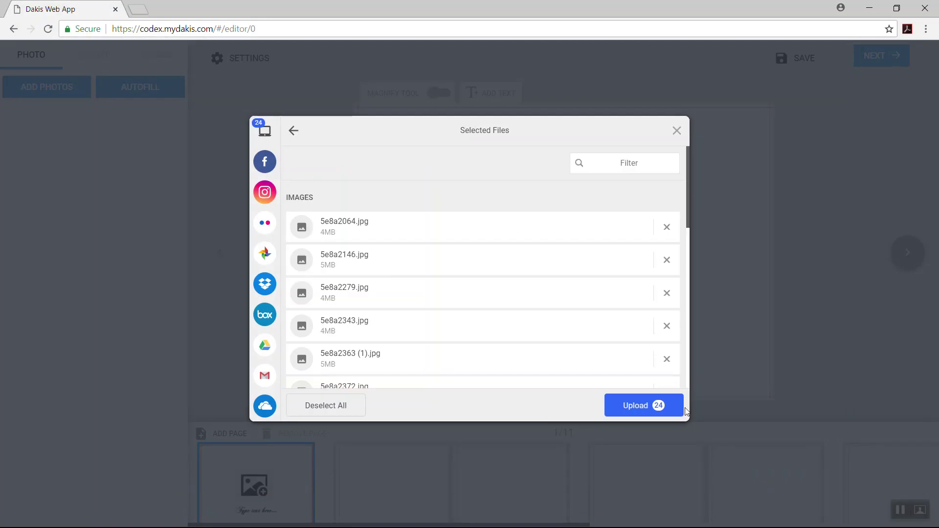
left_click(640, 406)
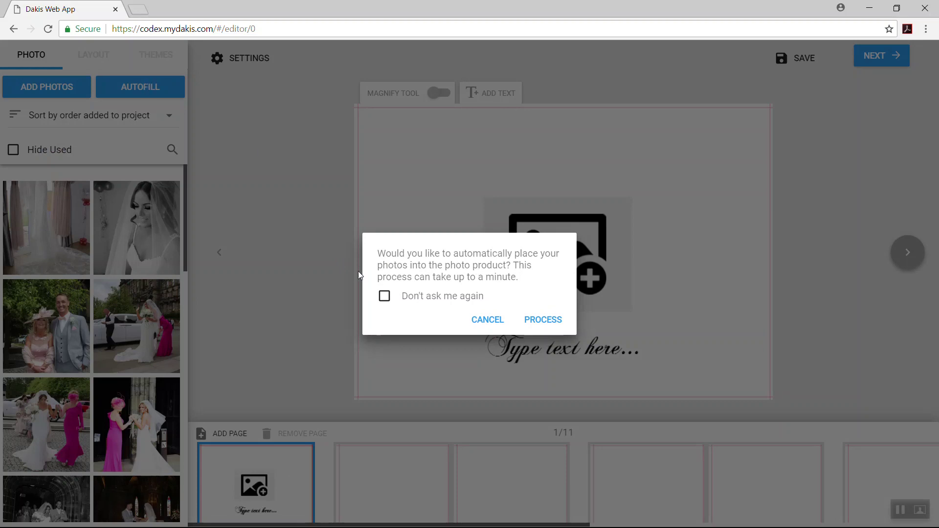
Start automatic placement of the photos and set them to fill in filename DESC order.
left_click(550, 323)
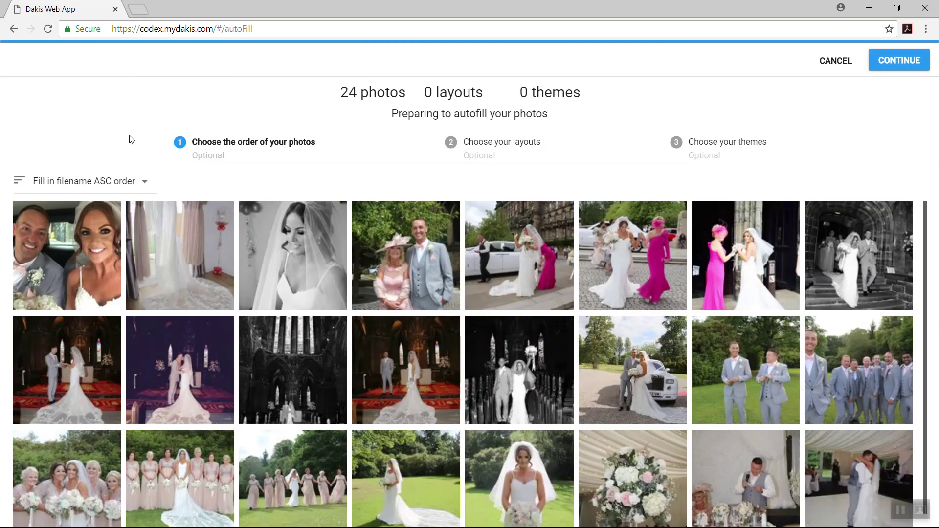
left_click(147, 184)
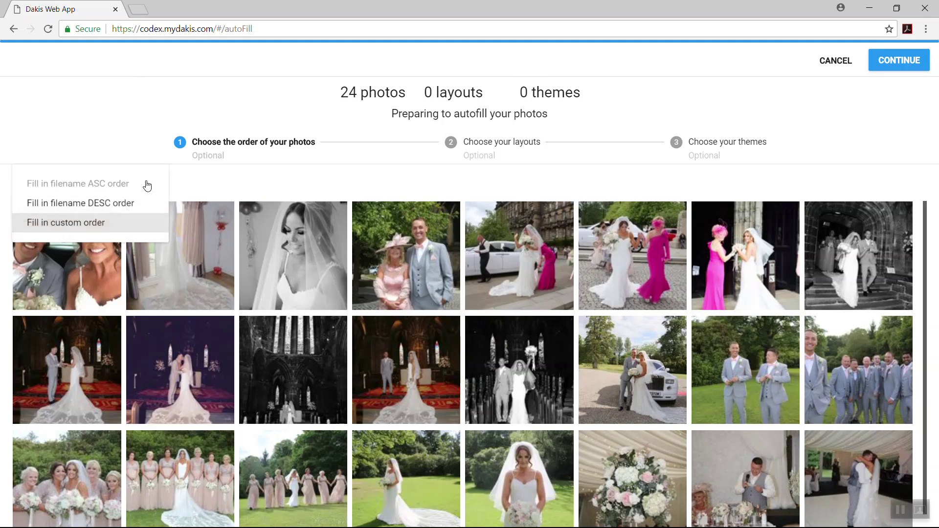
left_click(130, 202)
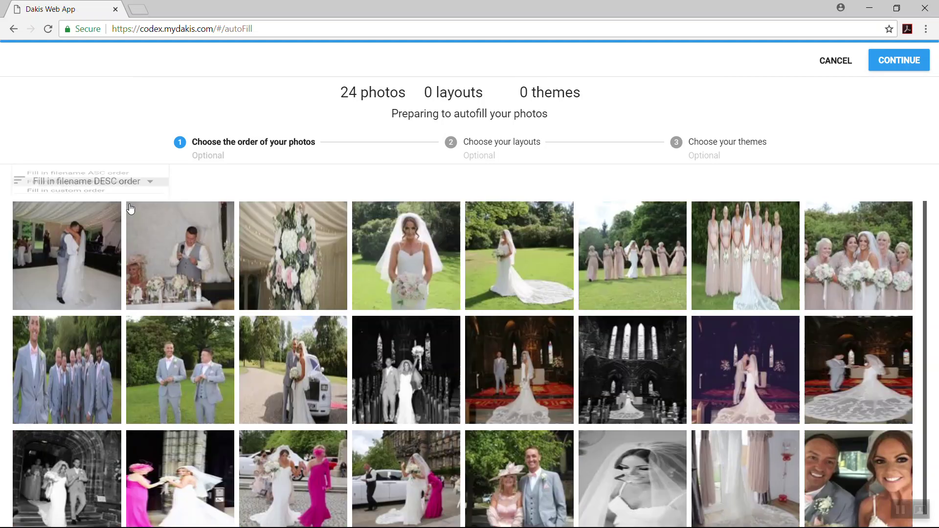
Rearrange the photos in custom order, beginning with the car selfie, the couple by the white car and the bridesmaids' close-up, and continue to the layouts.
left_click(149, 182)
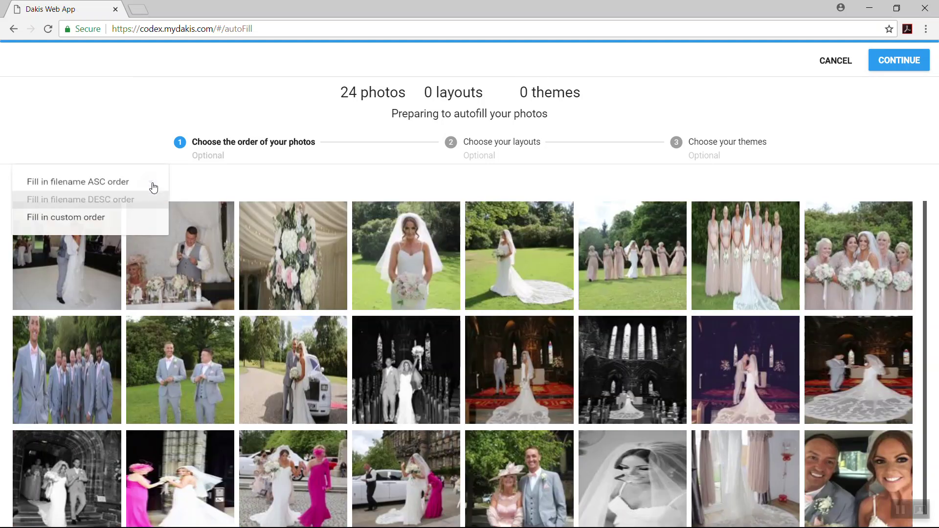
left_click(121, 226)
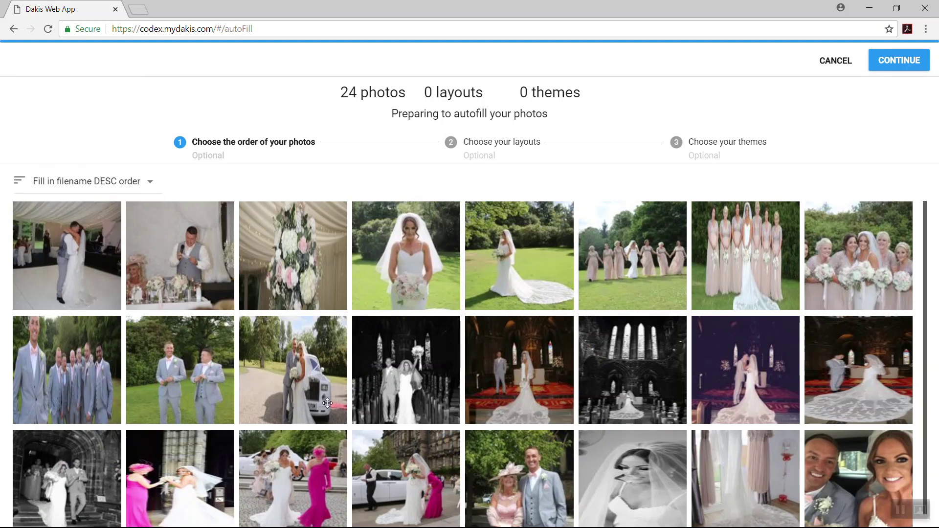
left_click_drag(317, 395, 23, 214)
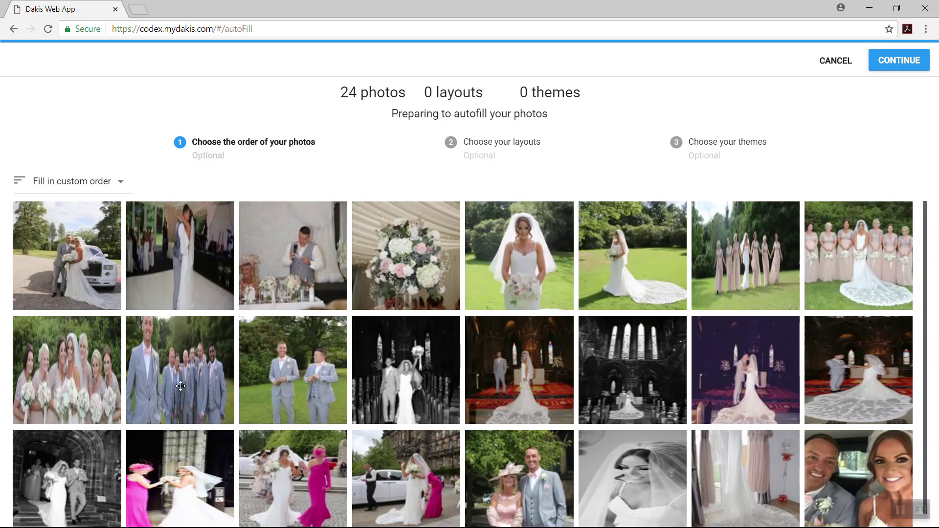
left_click_drag(77, 386, 133, 215)
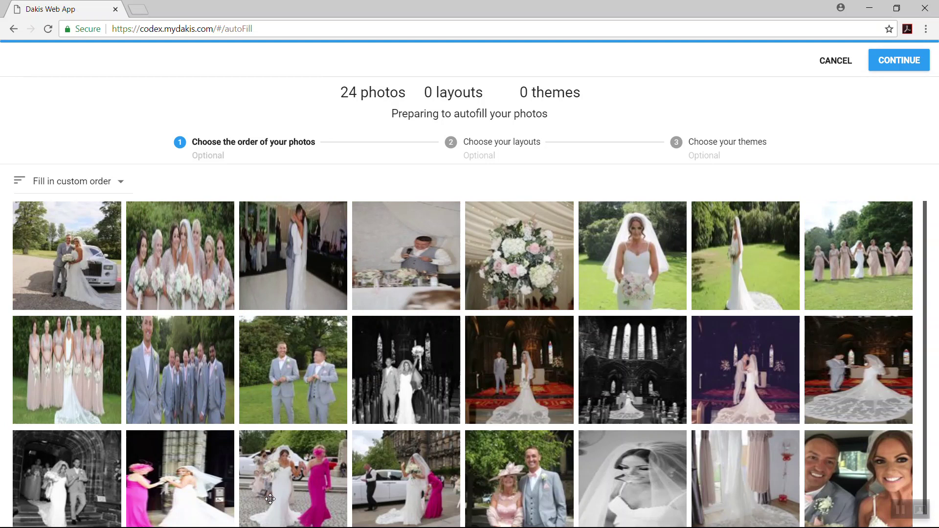
left_click_drag(271, 498, 352, 216)
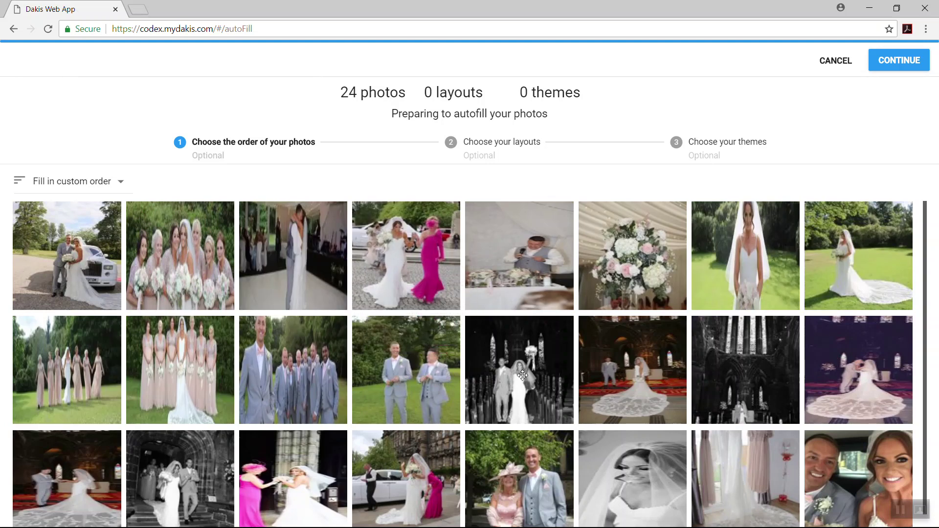
left_click_drag(522, 375, 468, 202)
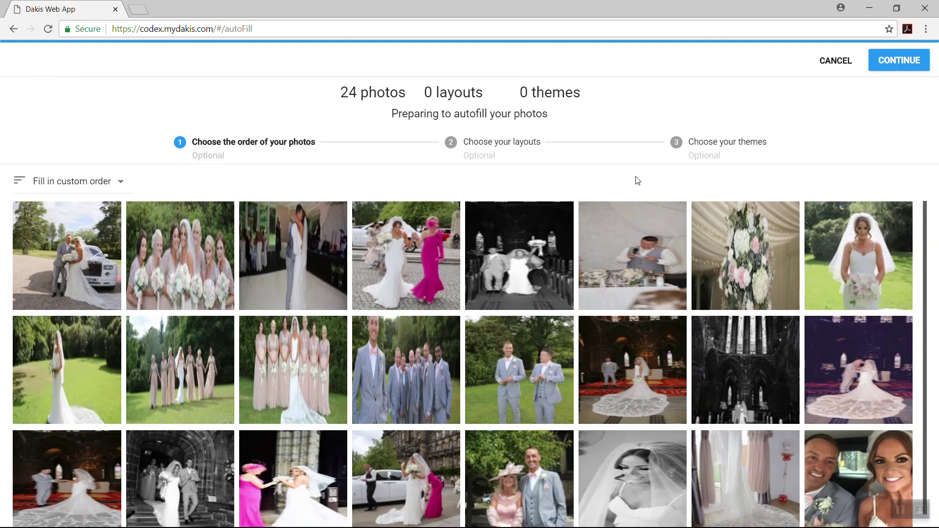
left_click(893, 63)
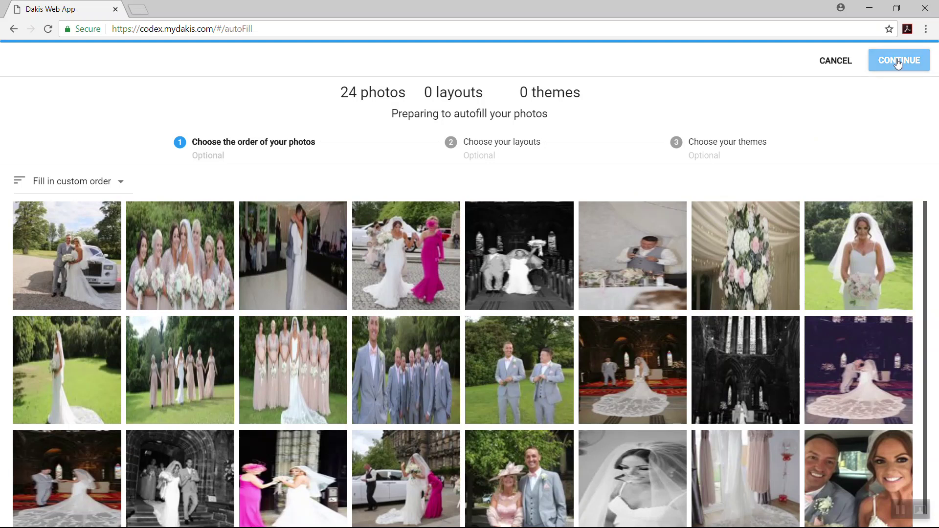
left_click_drag(871, 481, 15, 205)
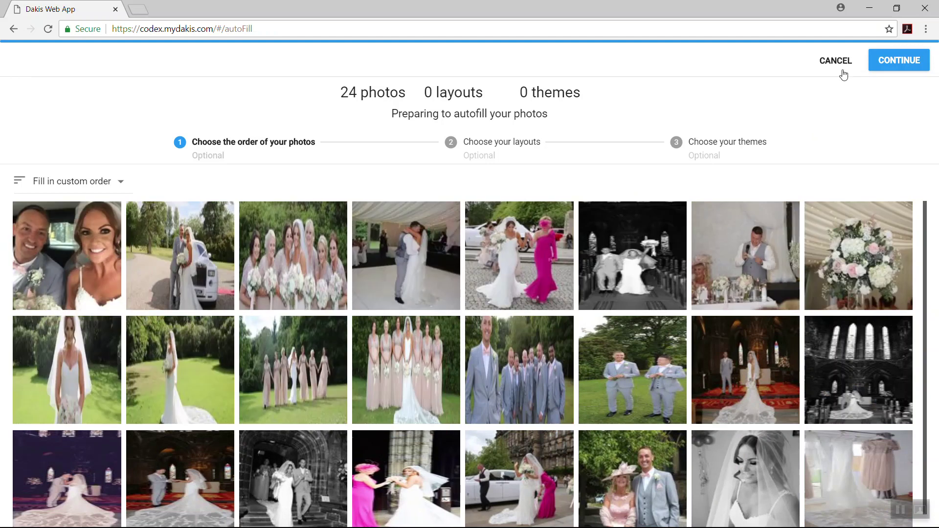
left_click(900, 60)
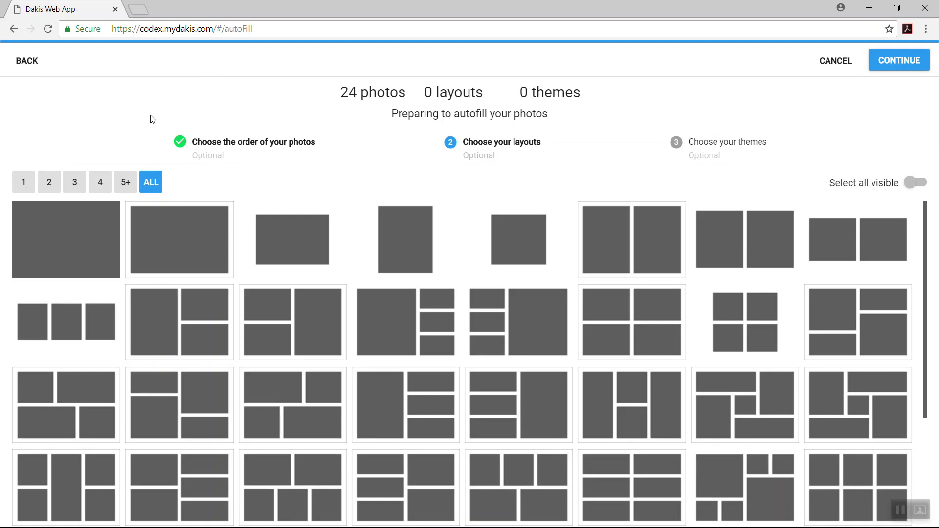
Review the page layouts for one, two, three, four and five or more photos, and return to showing all layouts.
left_click(27, 183)
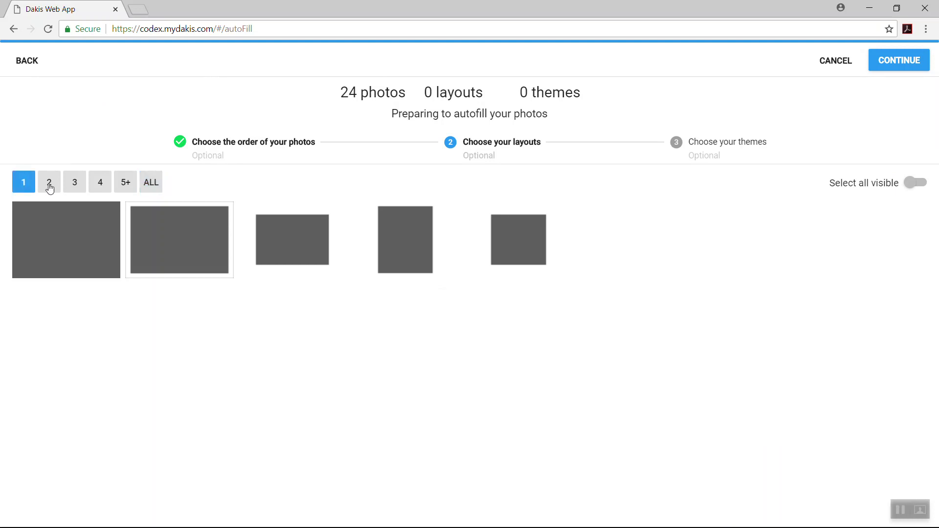
left_click(51, 185)
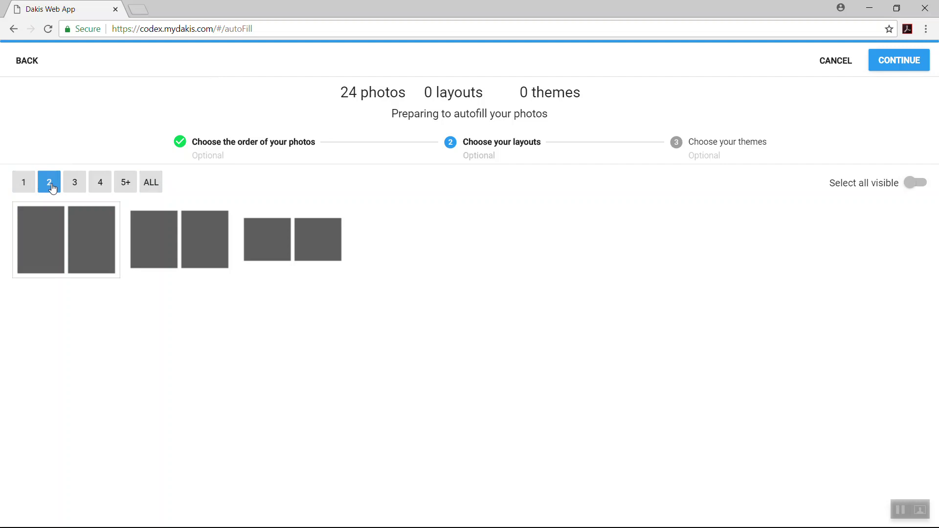
left_click(74, 184)
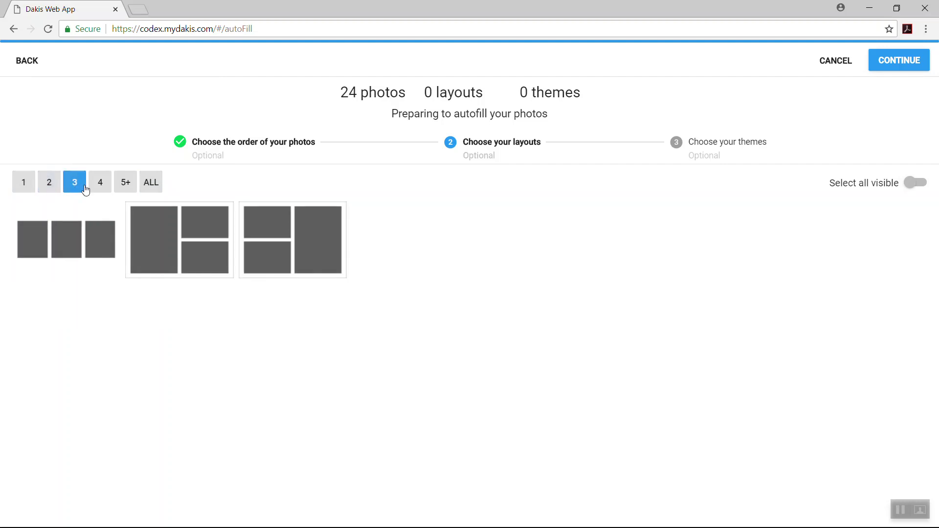
left_click(104, 190)
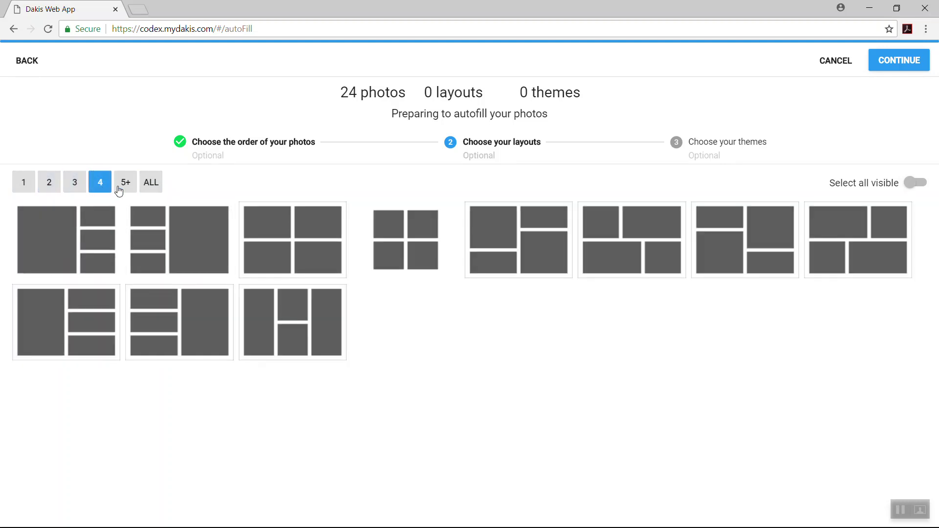
left_click(125, 187)
left_click(151, 186)
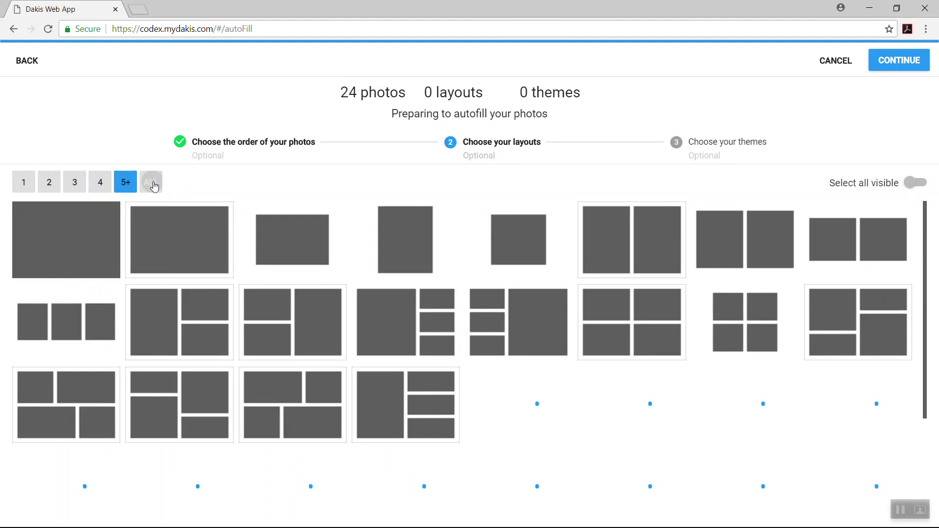
Choose the full-page, the three-photo with tall right photo and the small centred square layouts, and continue to the themes.
left_click(67, 243)
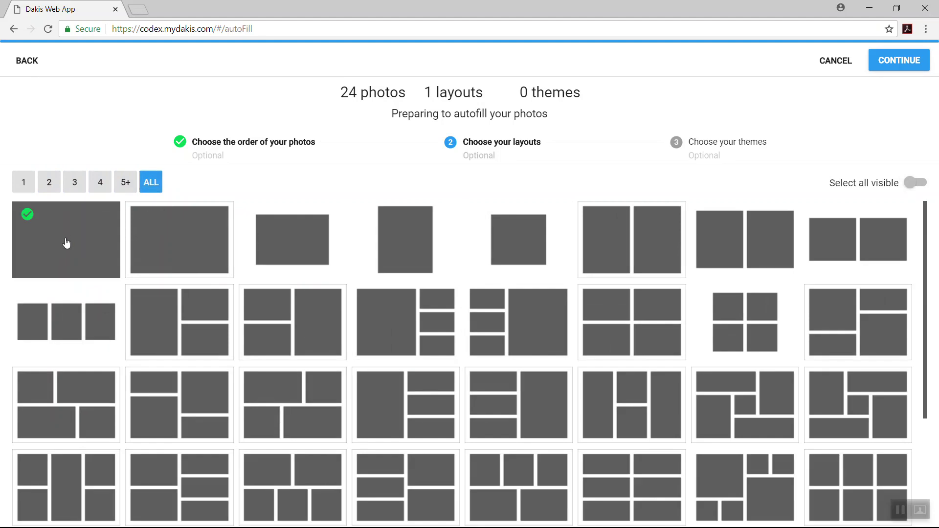
left_click(274, 326)
left_click(512, 244)
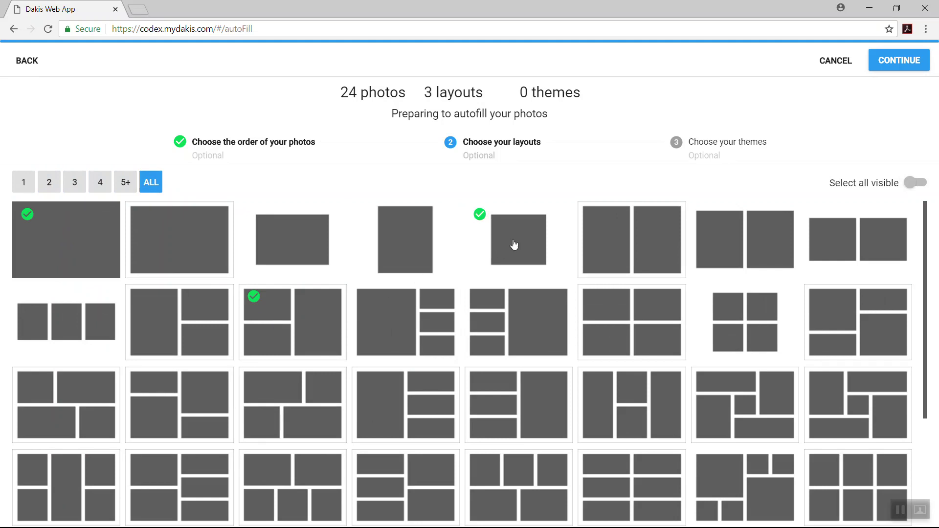
left_click(905, 61)
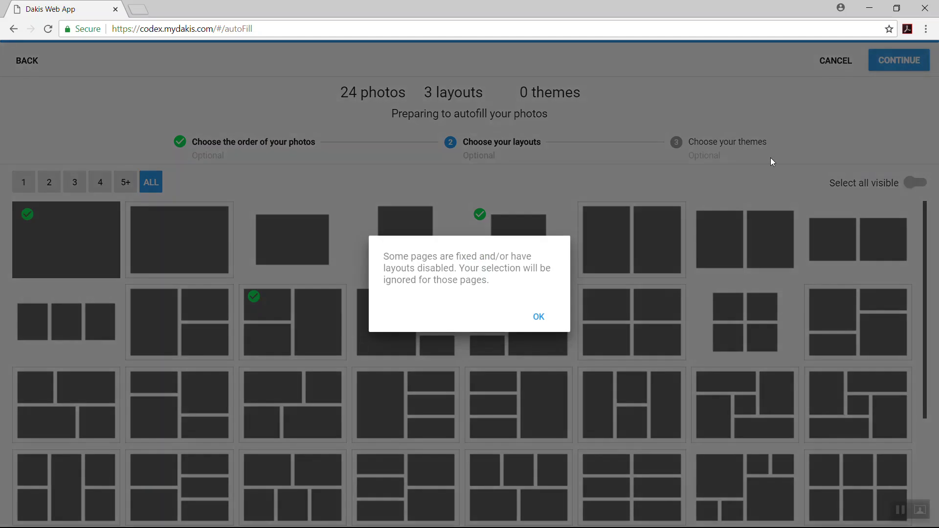
left_click(538, 318)
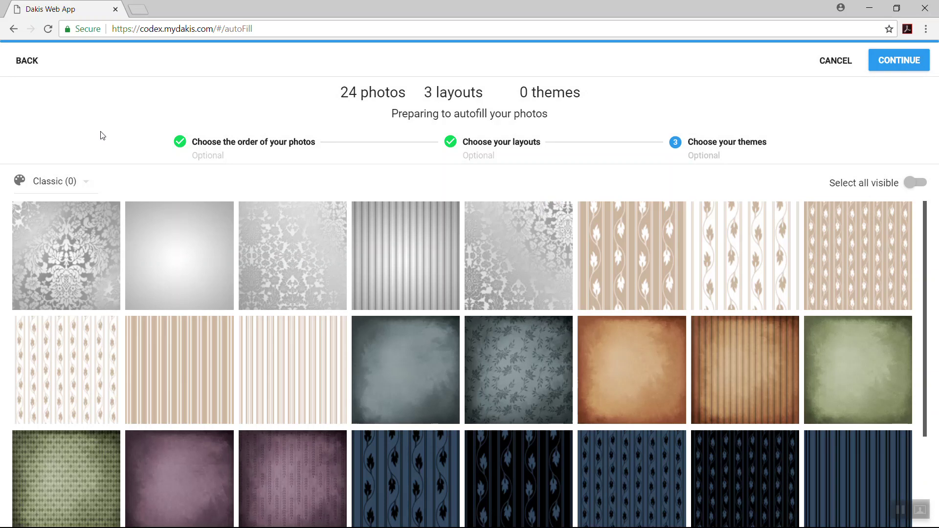
Review the background themes in the Animal Prints, Soft Pastels and Christmas categories.
left_click(87, 185)
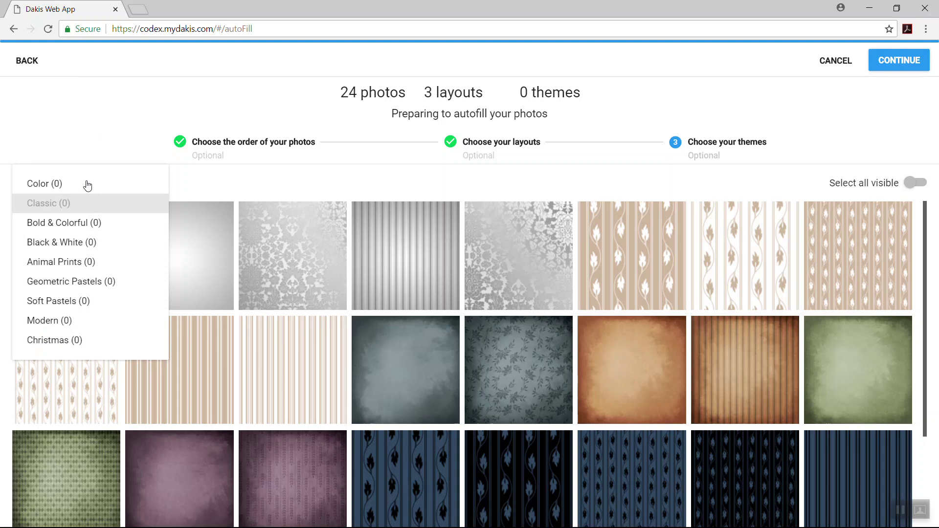
left_click(77, 264)
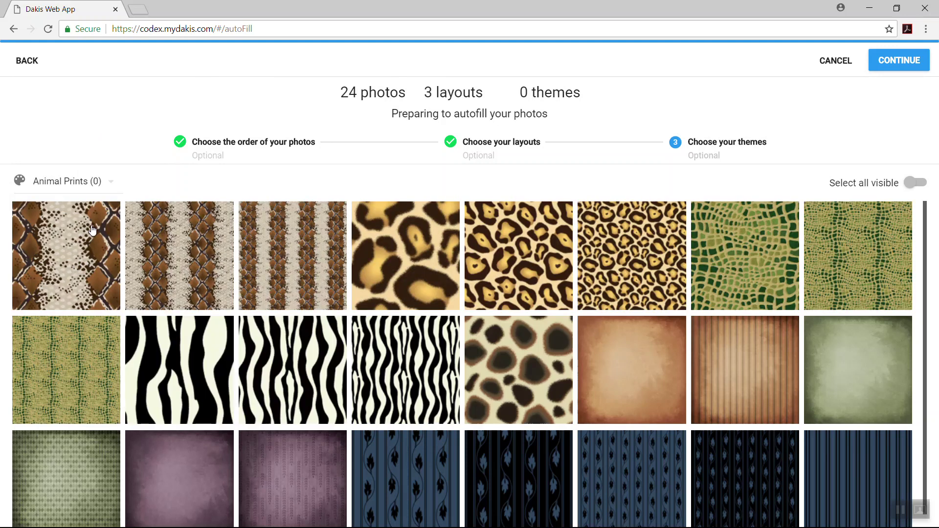
left_click(112, 183)
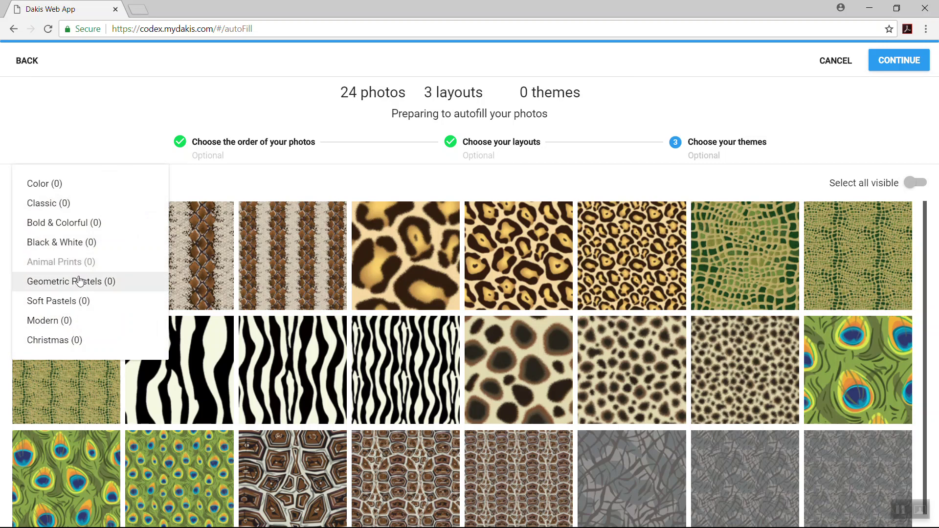
left_click(74, 302)
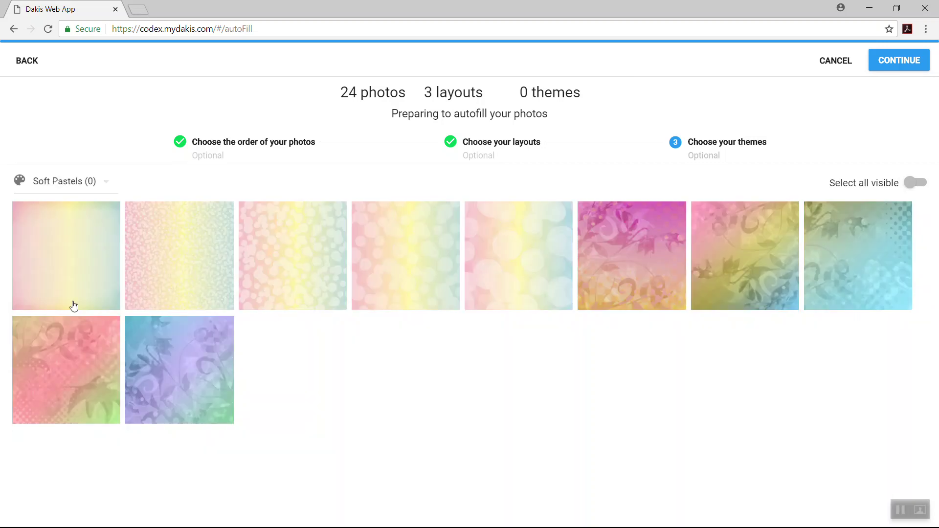
left_click(108, 181)
left_click(78, 339)
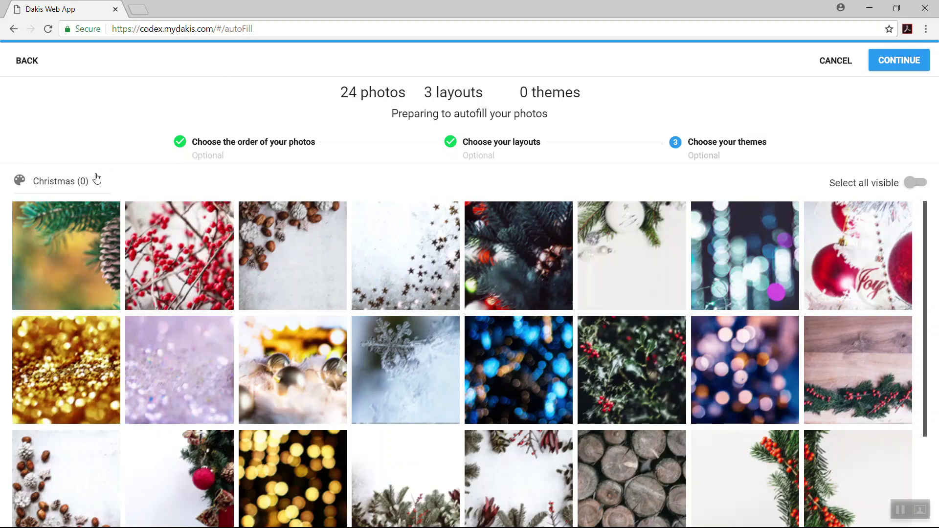
Choose the pale silver floral theme with scattered ornaments from the Classic category and complete the autofill, acknowledging the notice about fixed pages.
left_click(98, 183)
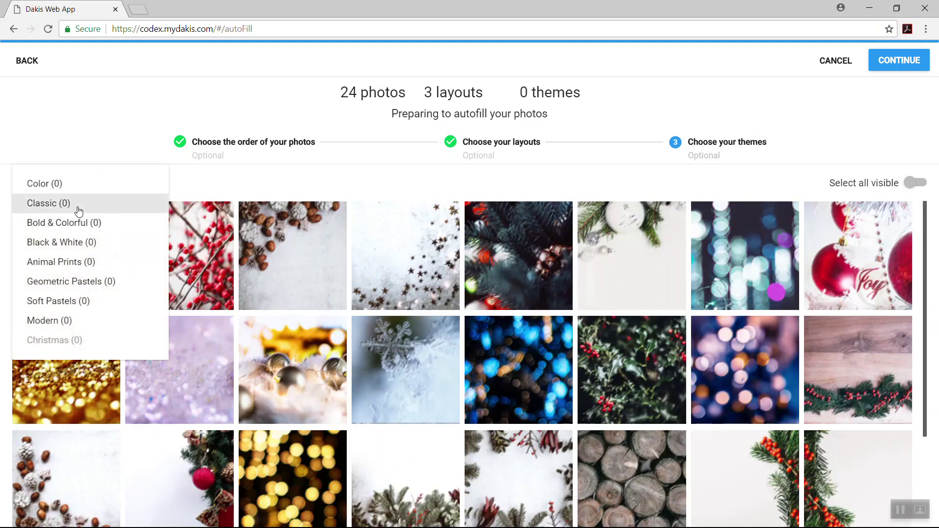
left_click(74, 206)
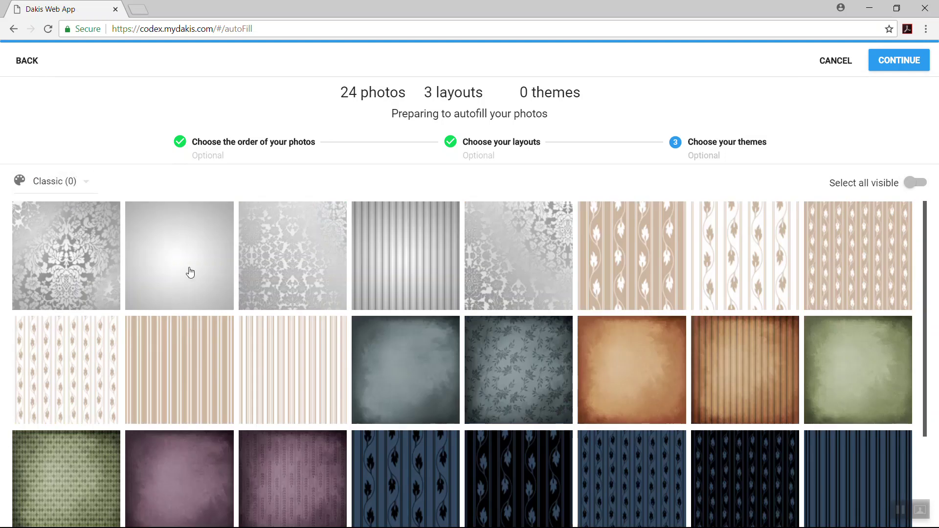
left_click(295, 279)
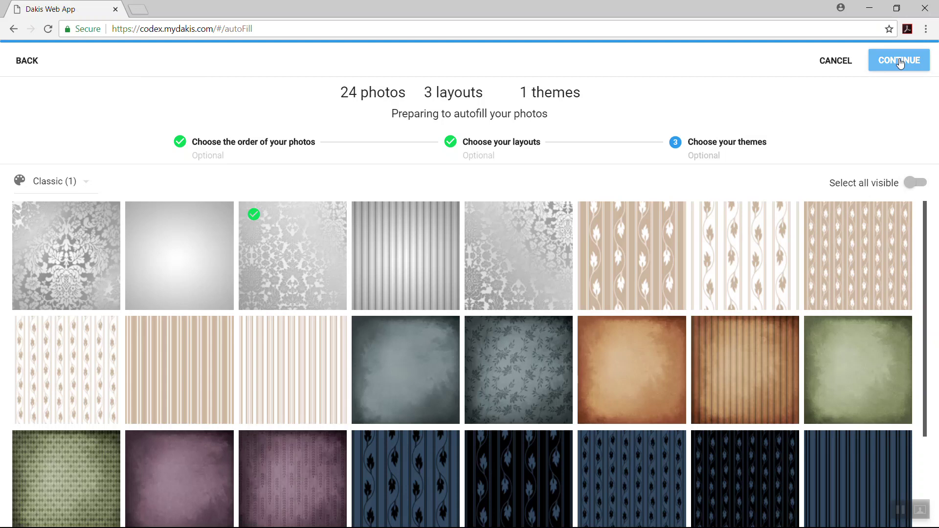
left_click(916, 63)
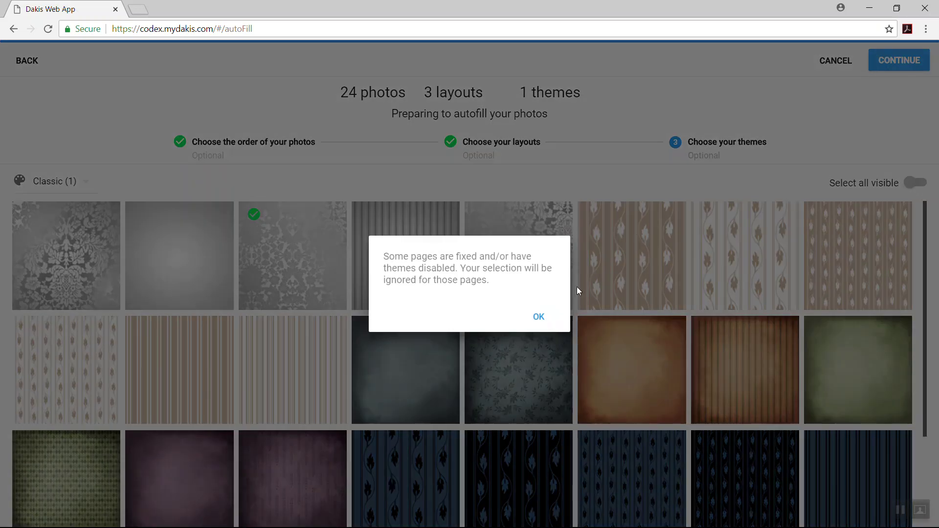
left_click(538, 318)
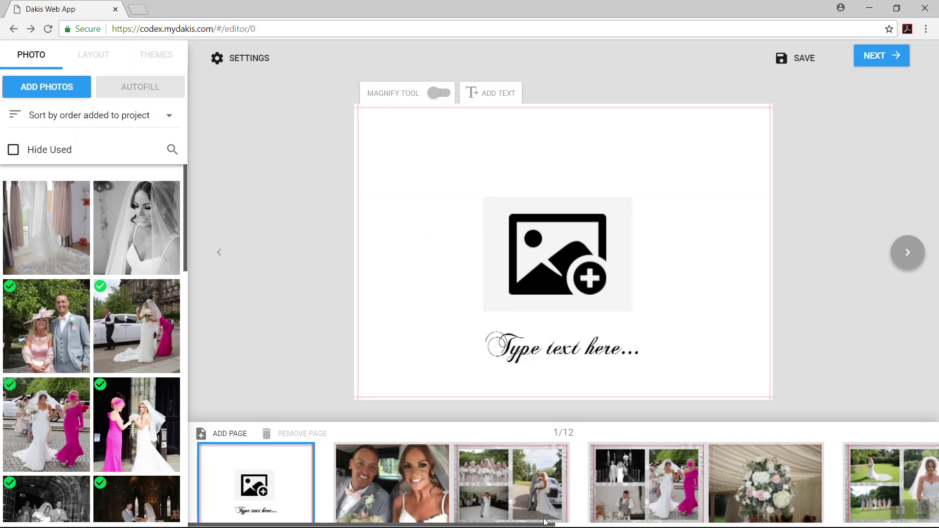
Look through the autofilled pages and check which photos are unused by hiding the used ones, and return to showing all photos.
left_click_drag(536, 525, 588, 464)
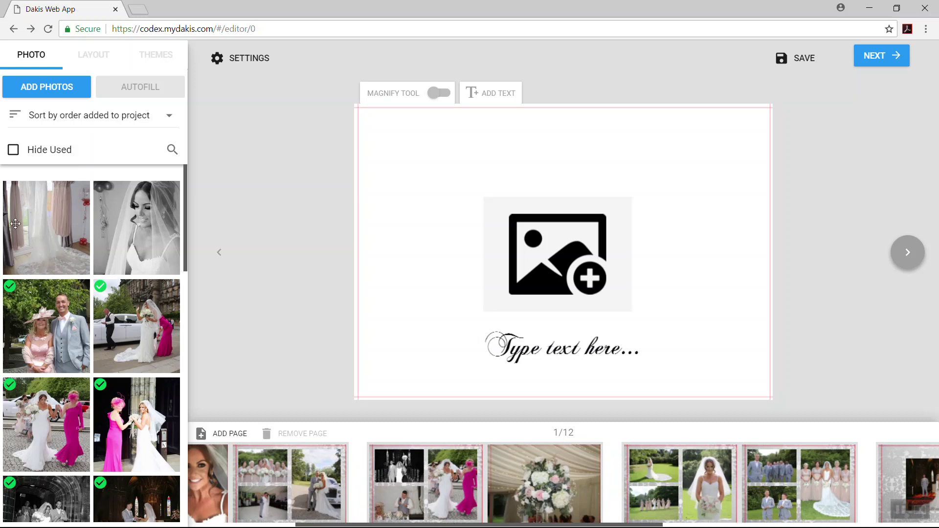
left_click(14, 151)
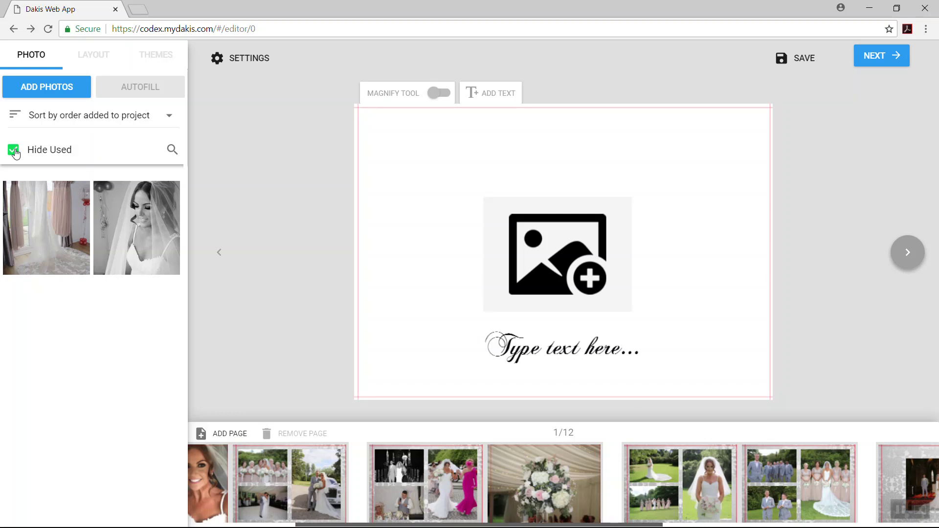
left_click(14, 151)
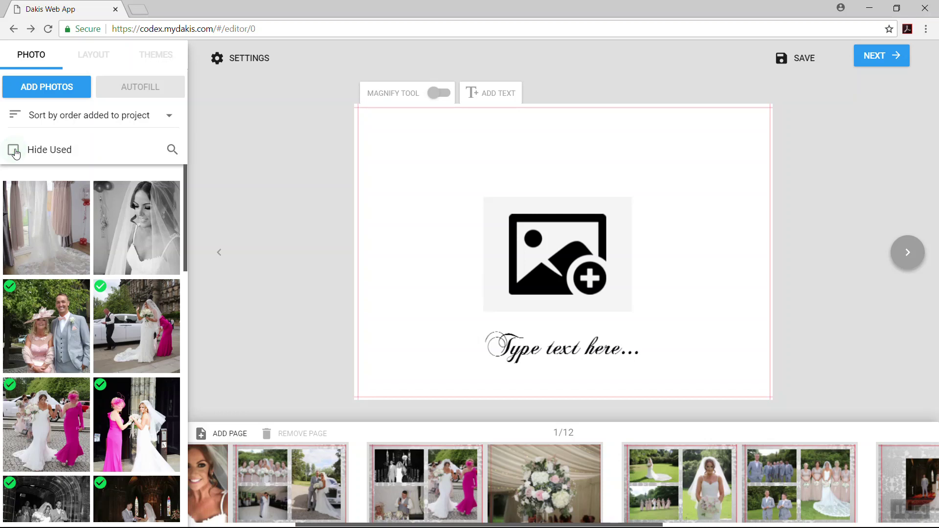
Place the black-and-white photo of the couple on the church steps on the first page, enlarge it to 1.21 zoom and reposition it within its frame.
left_click(578, 259)
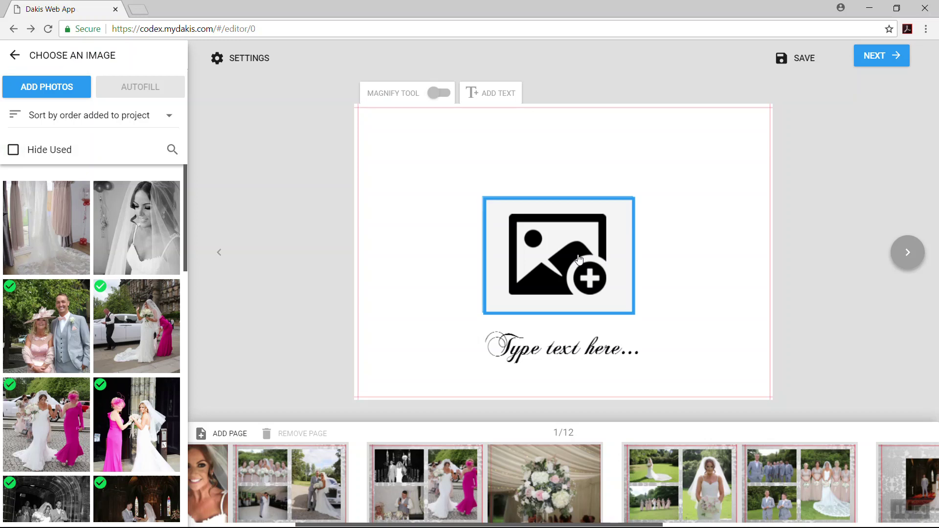
left_click(40, 502)
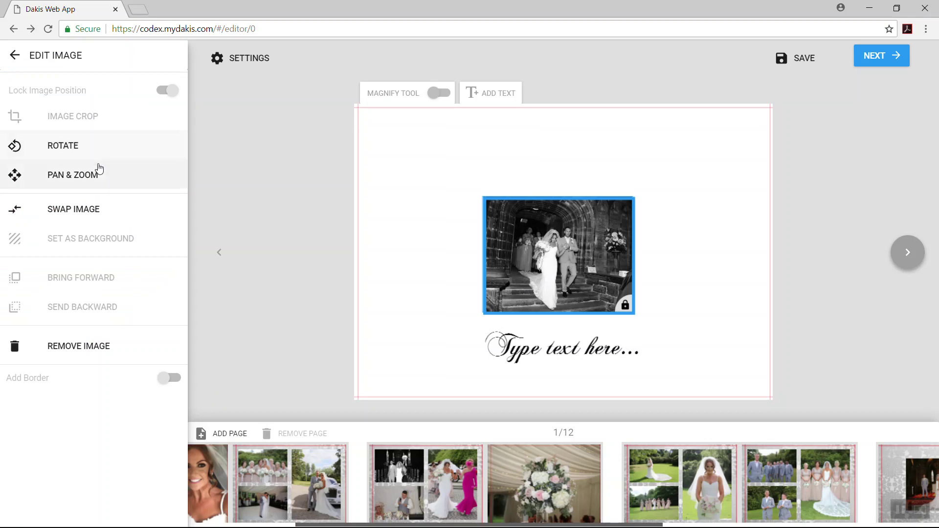
left_click(99, 176)
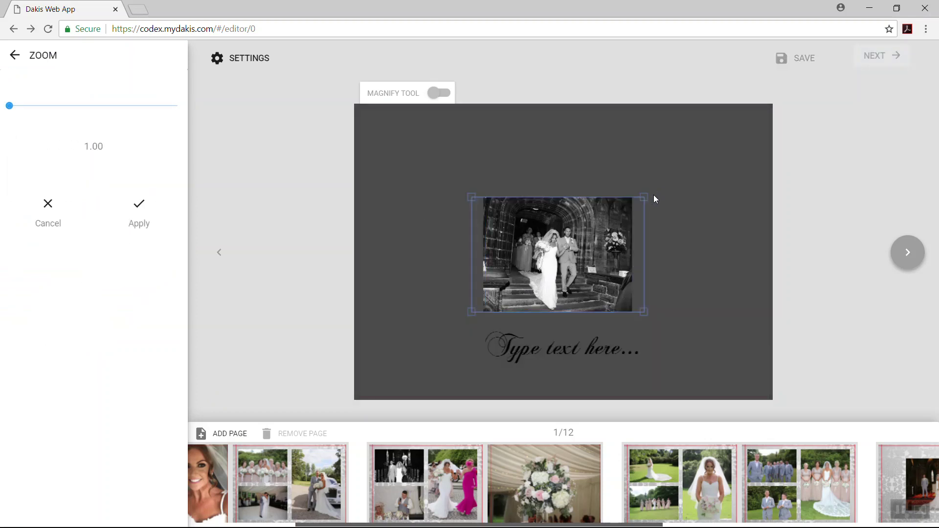
left_click_drag(644, 197, 657, 181)
left_click_drag(593, 258, 591, 240)
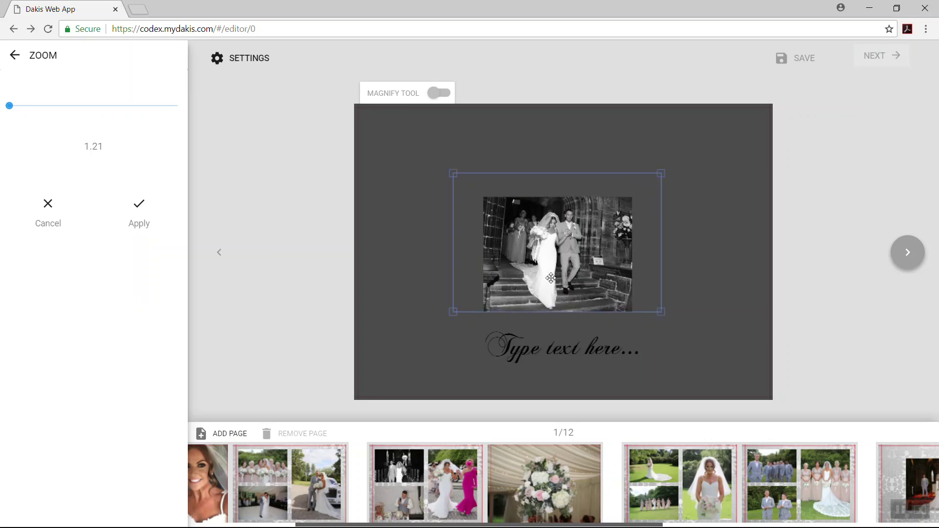
left_click(139, 205)
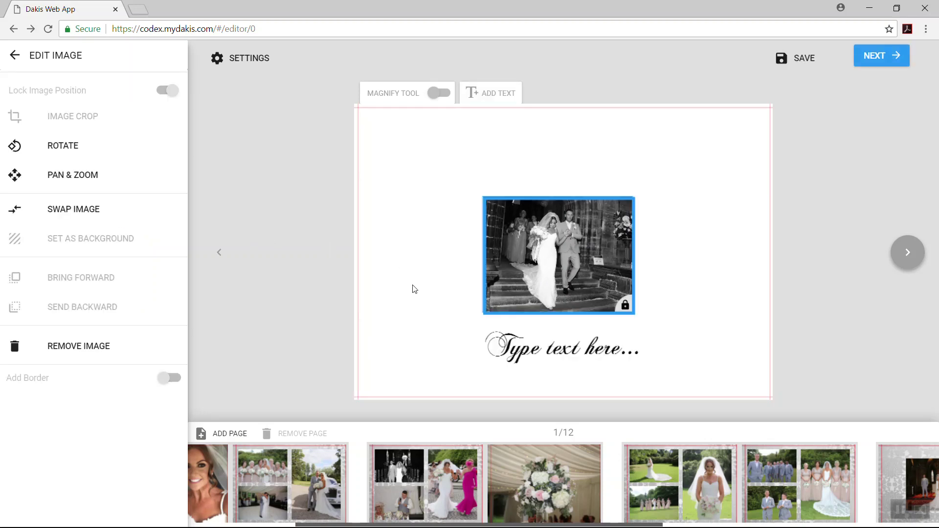
Replace the placeholder caption under the first page's photo with the couple's titles and surname, and set its font size to 44.
left_click(559, 354)
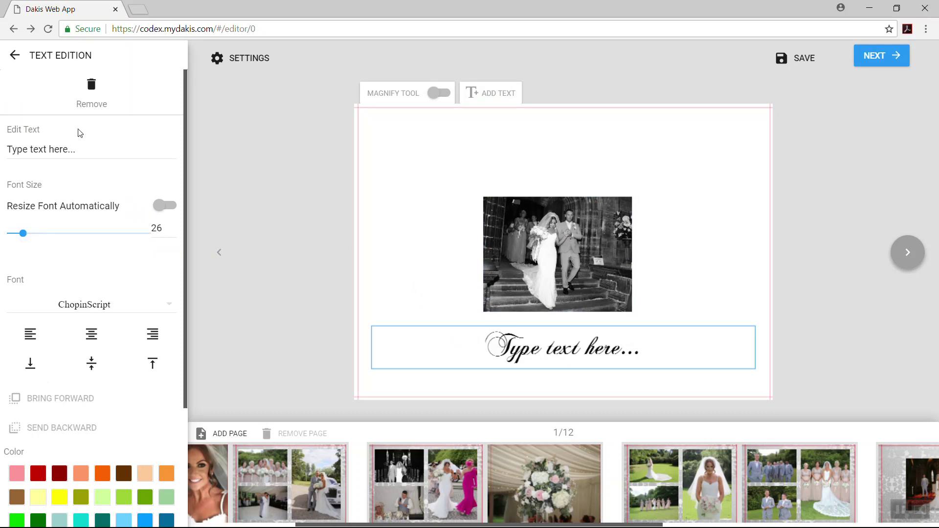
left_click(84, 149)
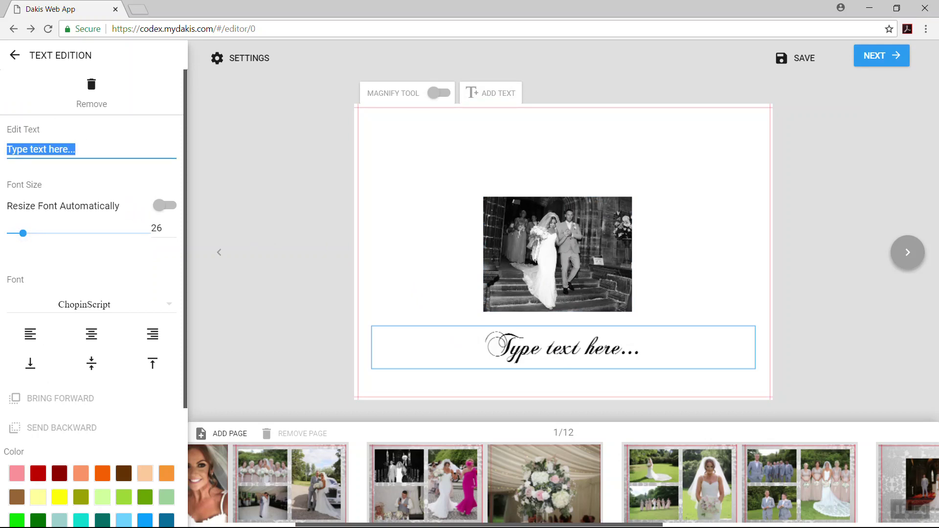
type("Mr & Mrs Tiler")
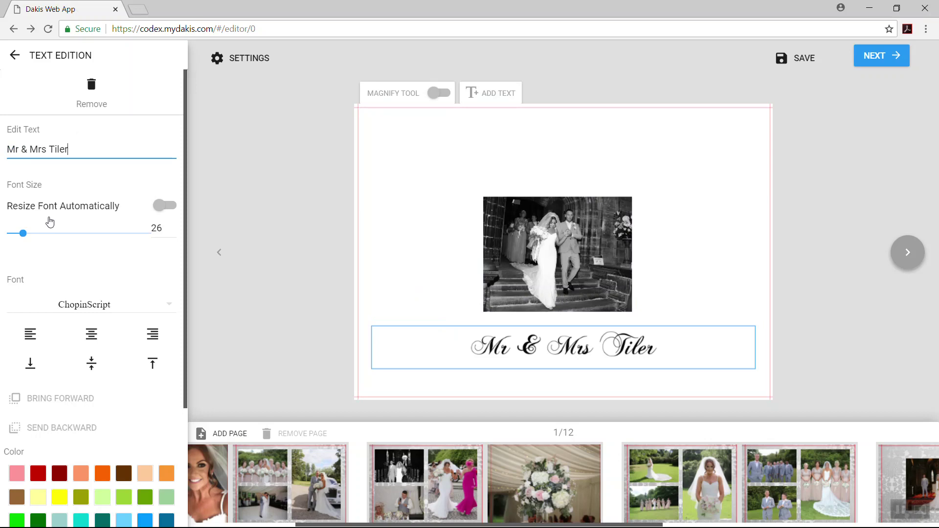
left_click(26, 234)
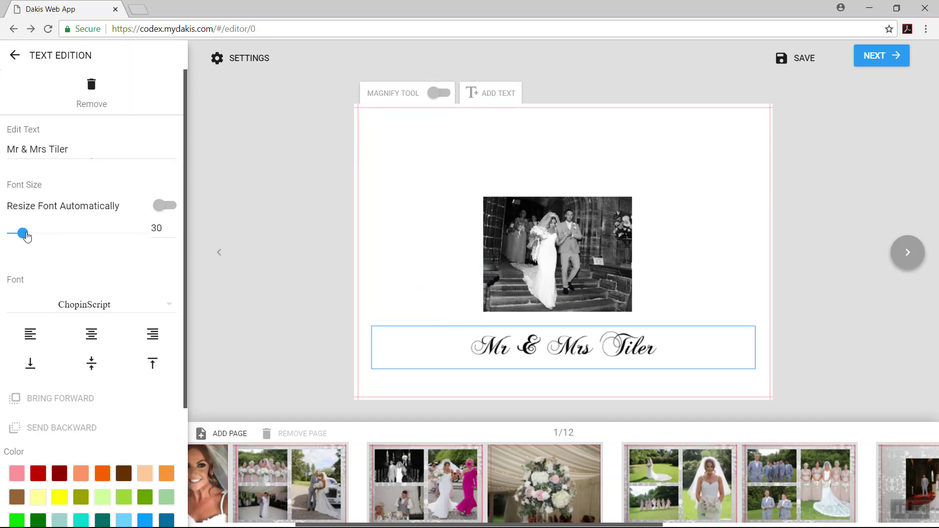
left_click_drag(28, 236, 36, 236)
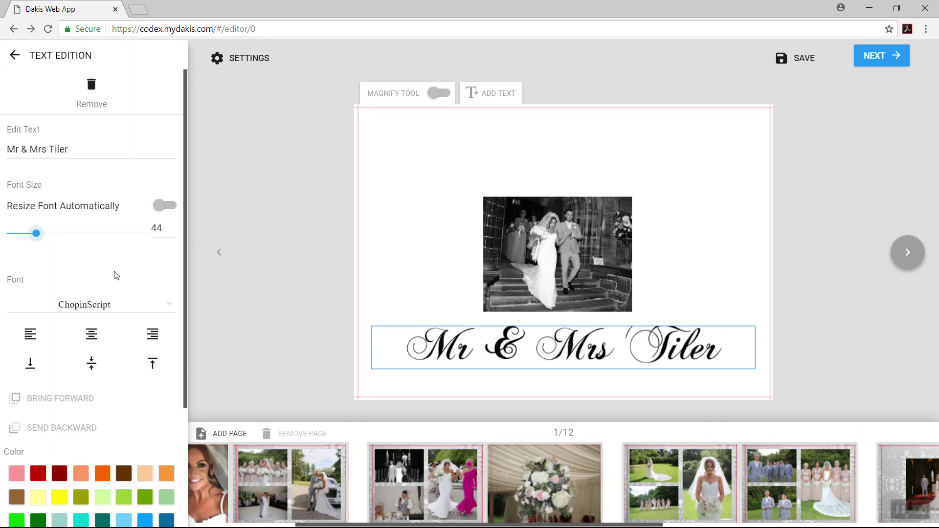
Format the caption with automatic font resizing, the Aldrich-Regular font and an olive green colour.
left_click(167, 205)
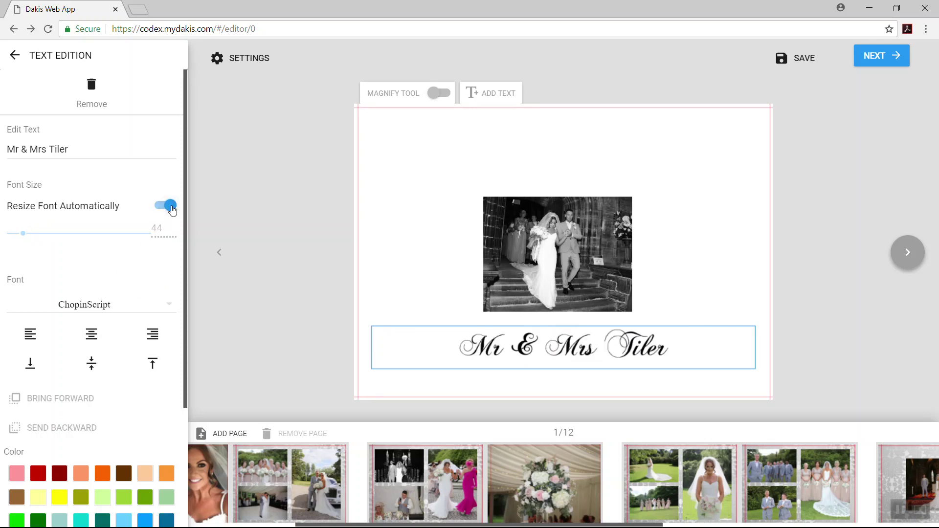
left_click(86, 307)
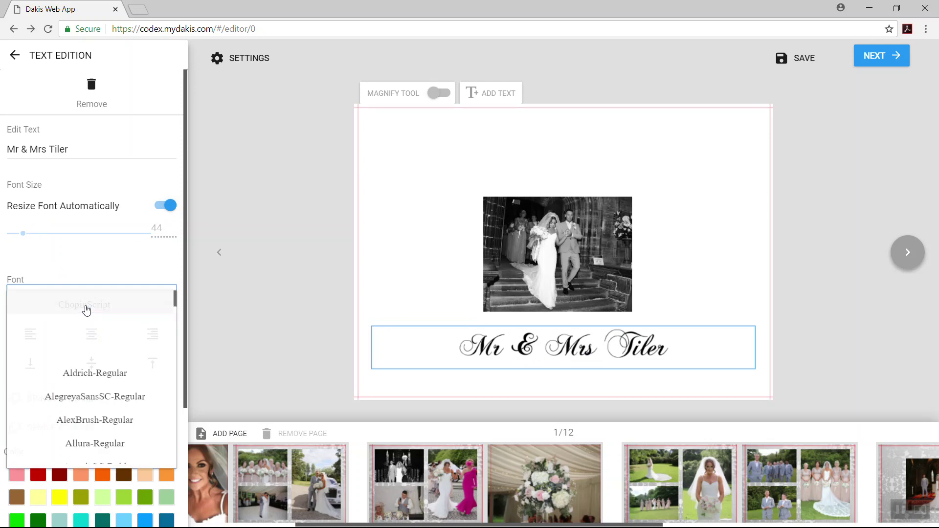
left_click(87, 379)
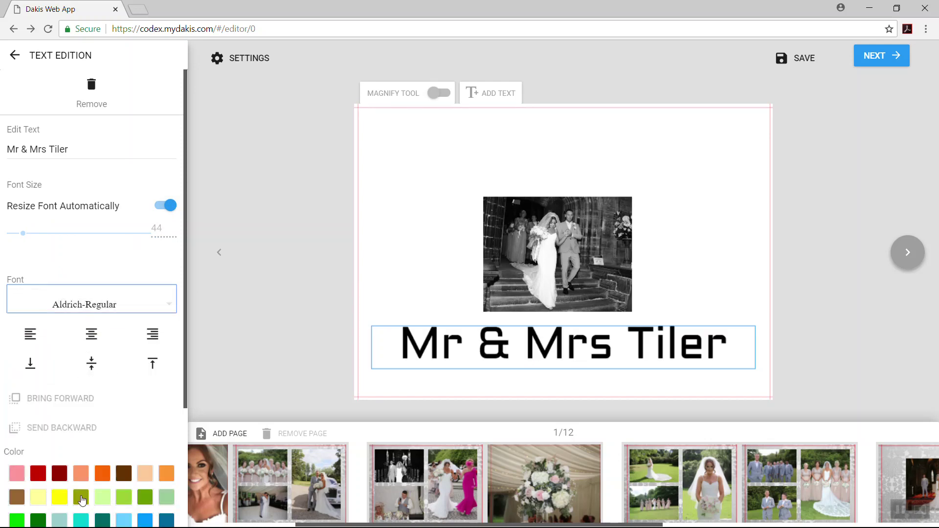
left_click(81, 499)
left_click(81, 498)
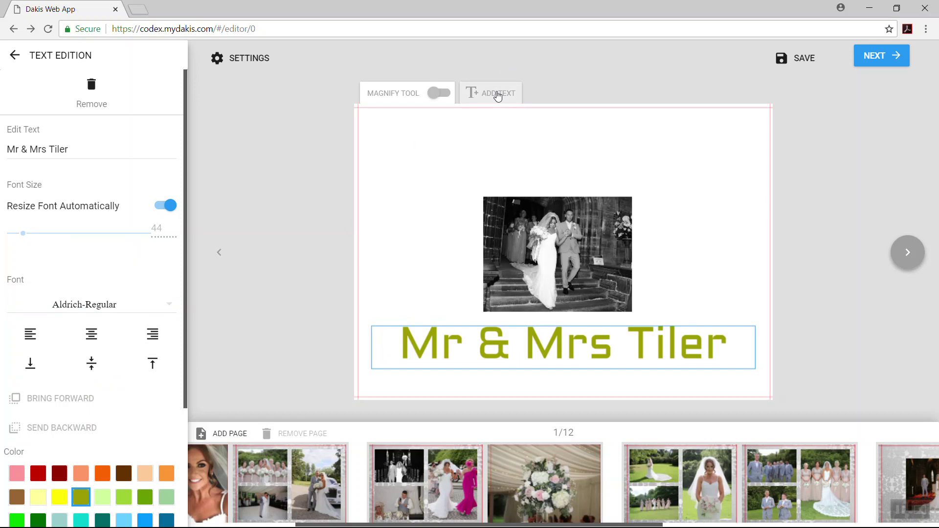
Add a text box above the first page's photo, widen it and set its text to "Wedding Day".
left_click(497, 95)
left_click_drag(584, 268, 693, 158)
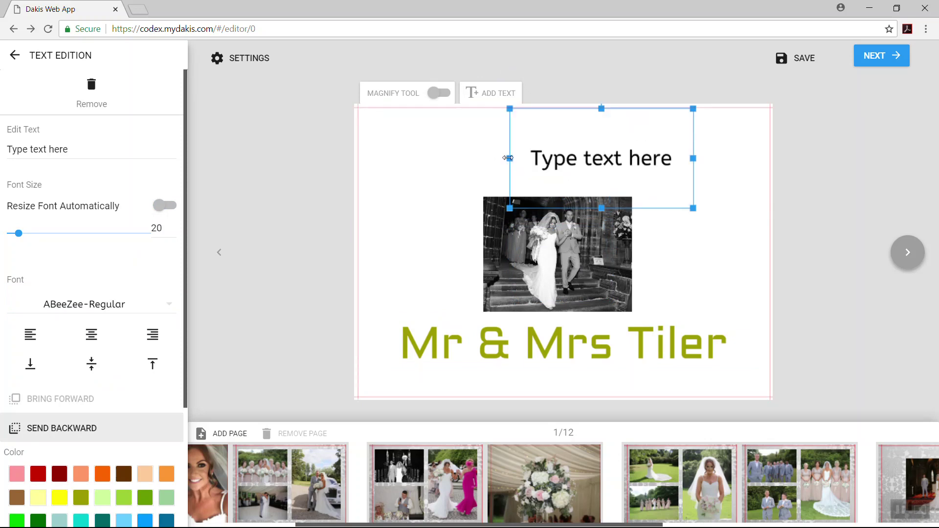
left_click_drag(510, 158, 395, 160)
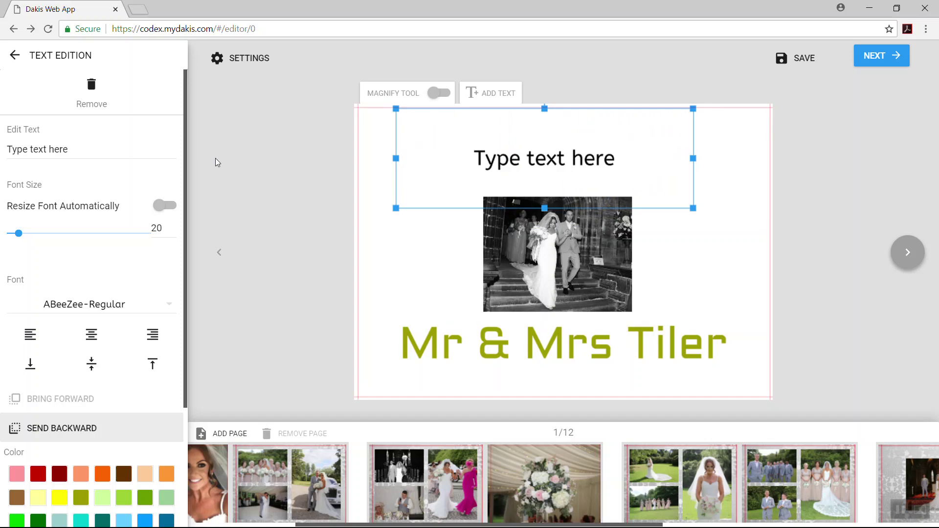
triple_click(81, 150)
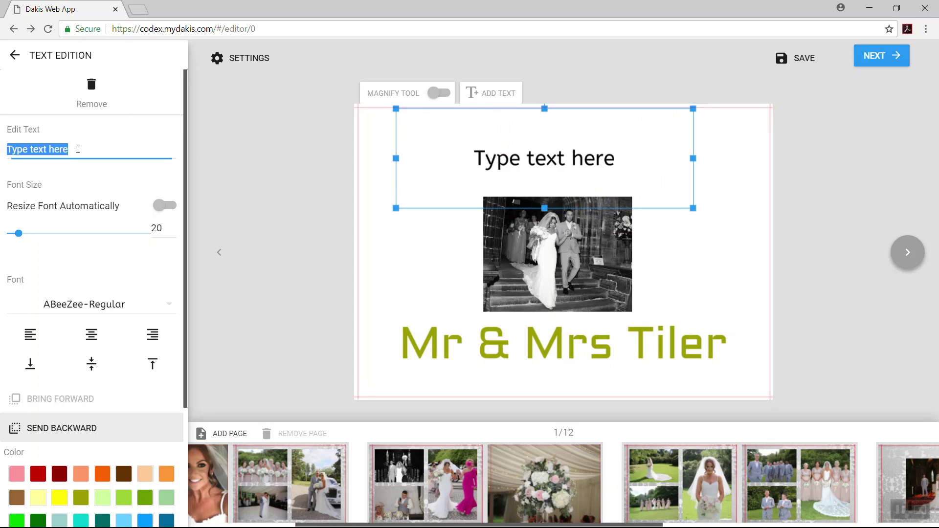
type("Wedding Day")
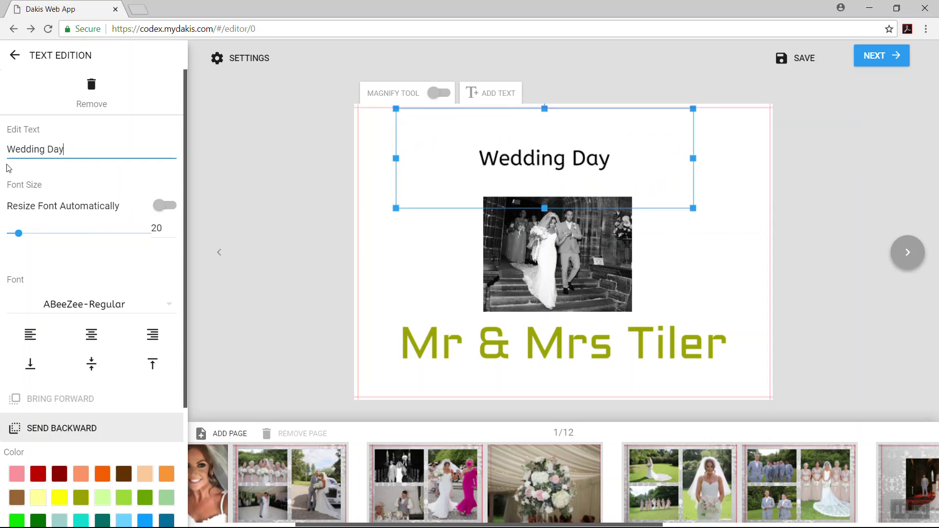
Try moving and slightly rotating the "Wedding Day" text above the photo, and remove the text box.
left_click(559, 160)
left_click_drag(558, 160, 570, 171)
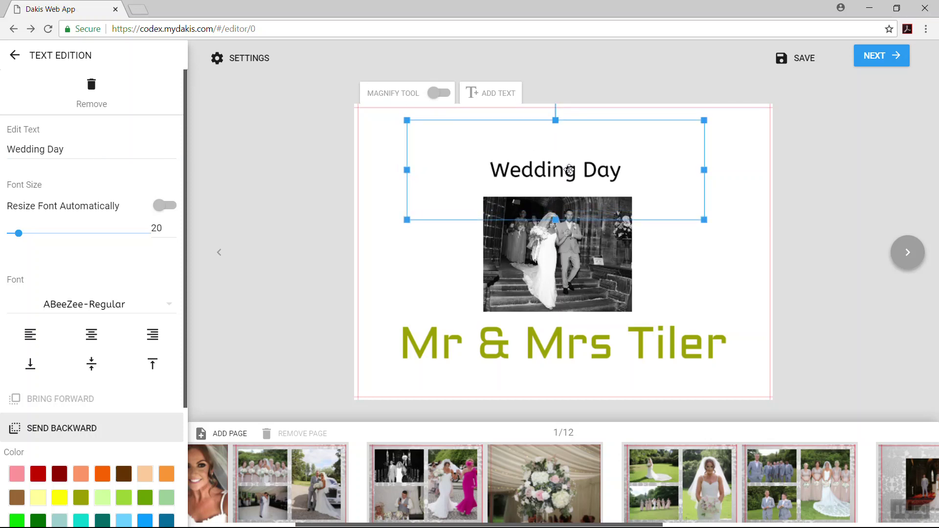
left_click_drag(560, 158, 561, 176)
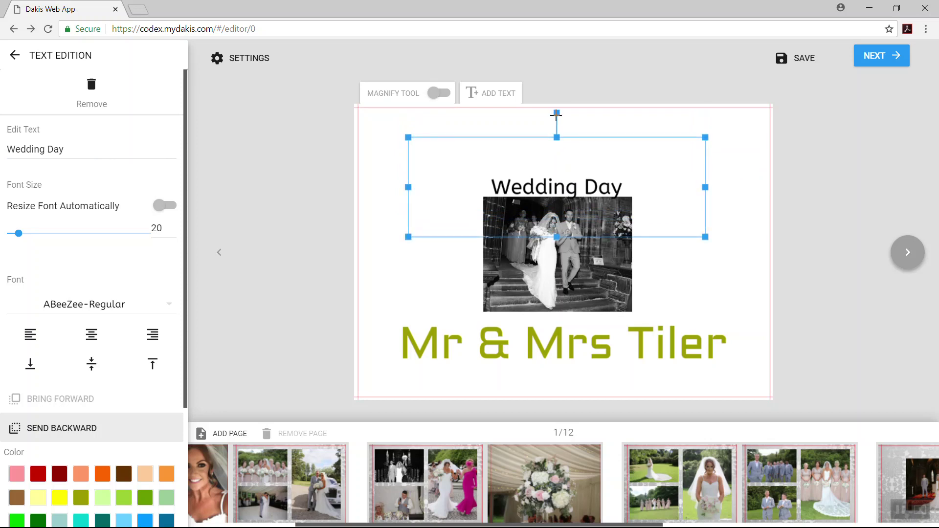
mouse_move(556, 113)
left_mouse_down()
mouse_move(522, 139)
mouse_move(559, 120)
mouse_move(587, 131)
mouse_move(538, 130)
mouse_move(556, 125)
left_mouse_up()
left_click_drag(550, 157, 552, 134)
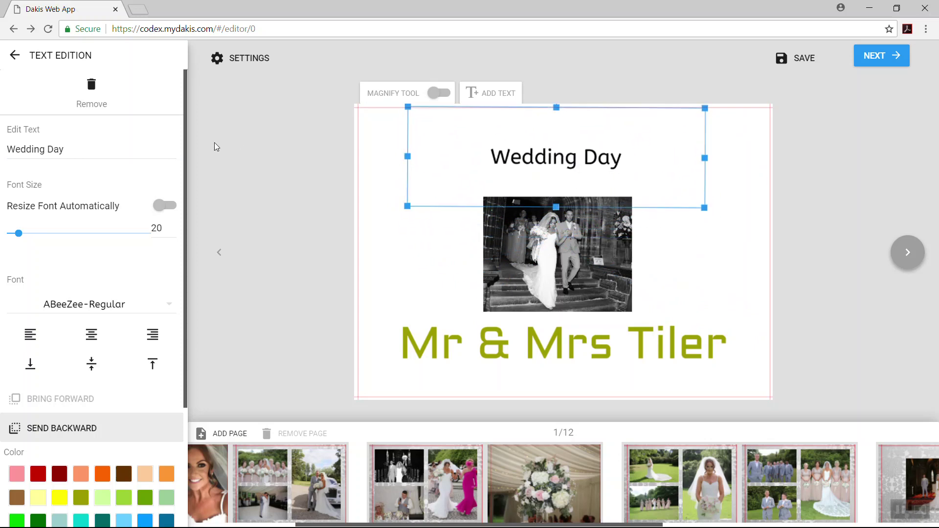
left_click(93, 95)
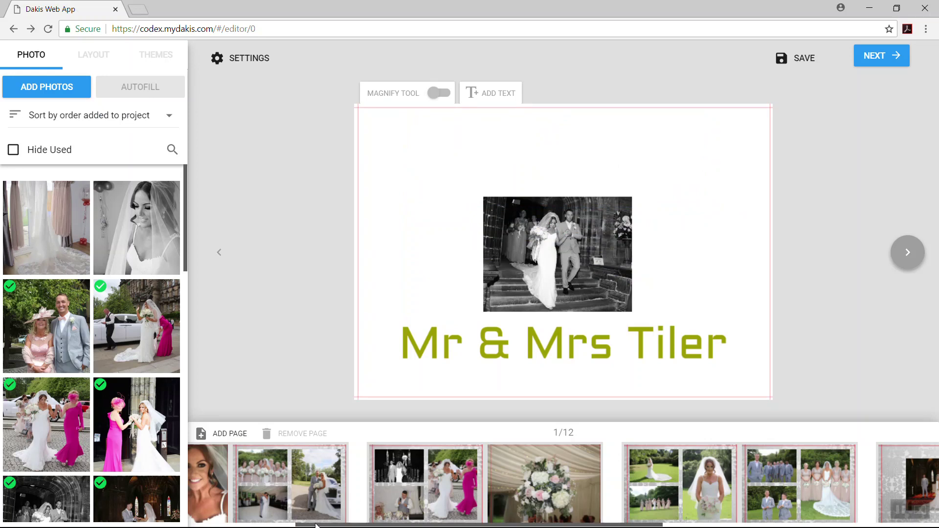
Pan the couple's full-page car photo on page 2 slightly downward within its frame and apply it.
left_click(907, 252)
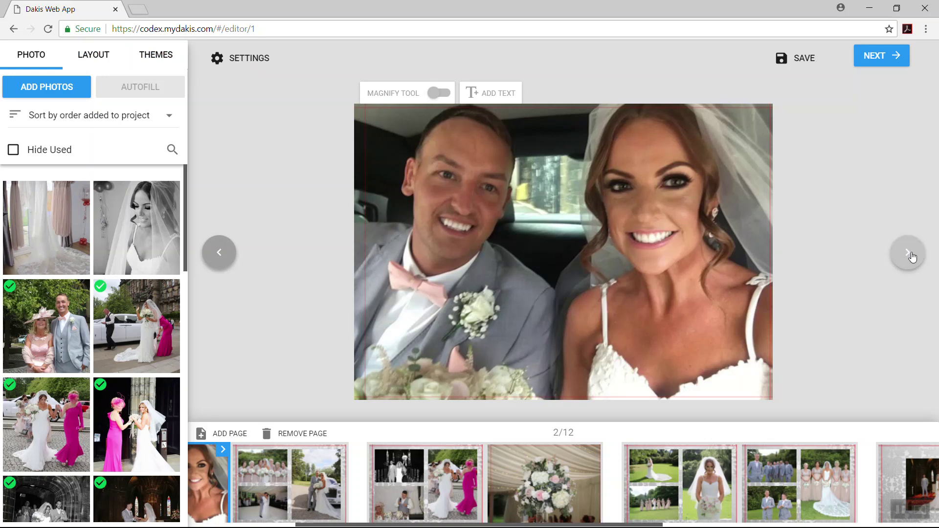
left_click(513, 246)
left_click(136, 183)
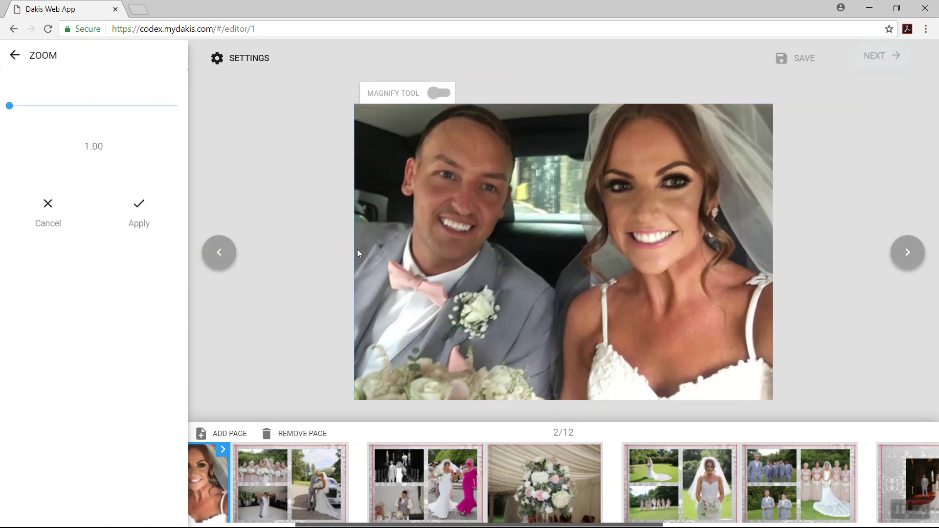
left_click_drag(494, 311, 537, 342)
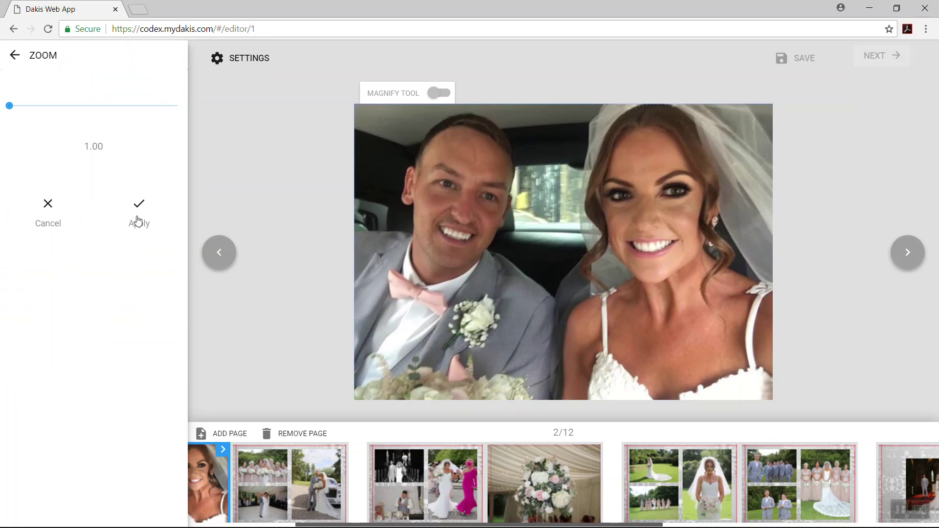
left_click(138, 217)
On page 4, pan the black-and-white church photo upward so the couple's full figures are in the frame, and apply it.
left_click(425, 480)
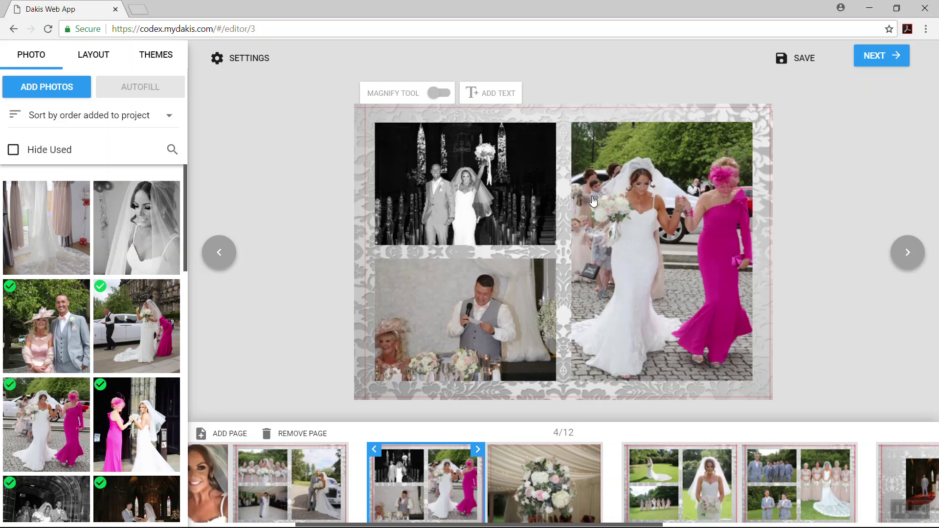
left_click(478, 191)
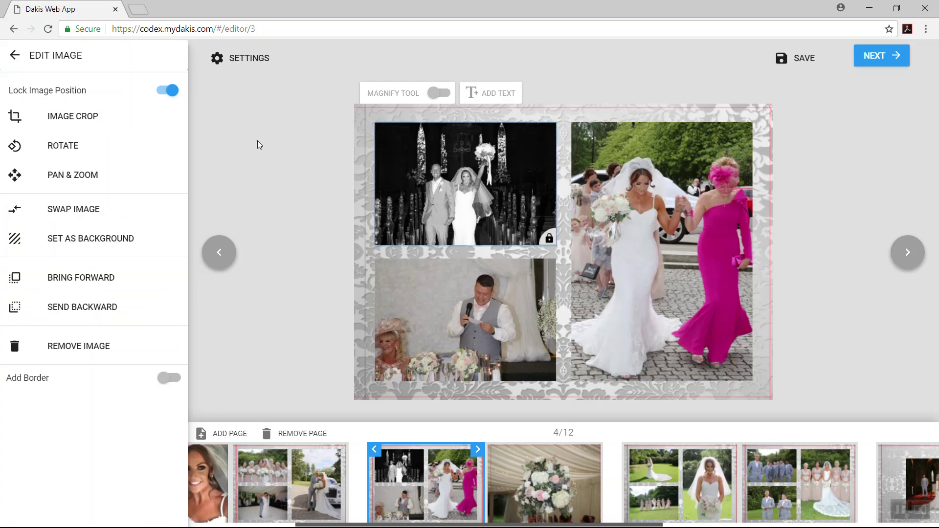
left_click(107, 175)
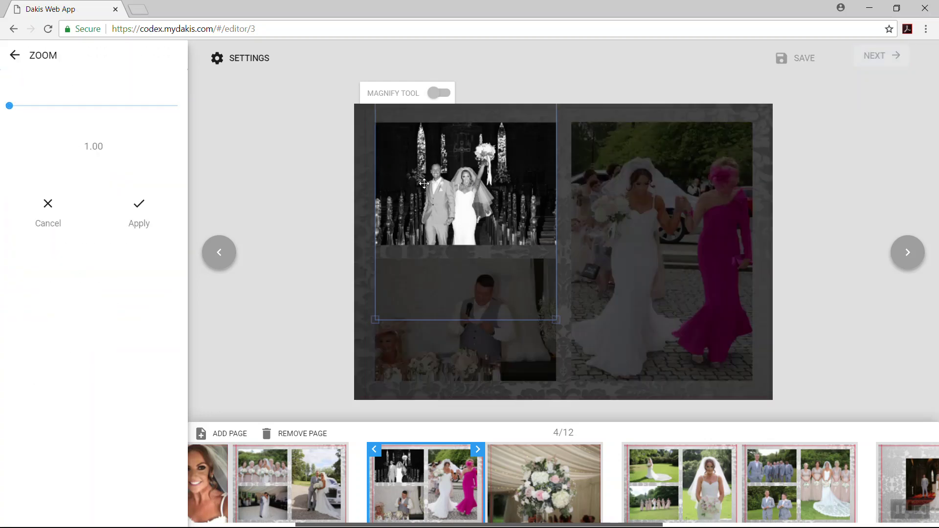
left_click_drag(447, 197, 455, 157)
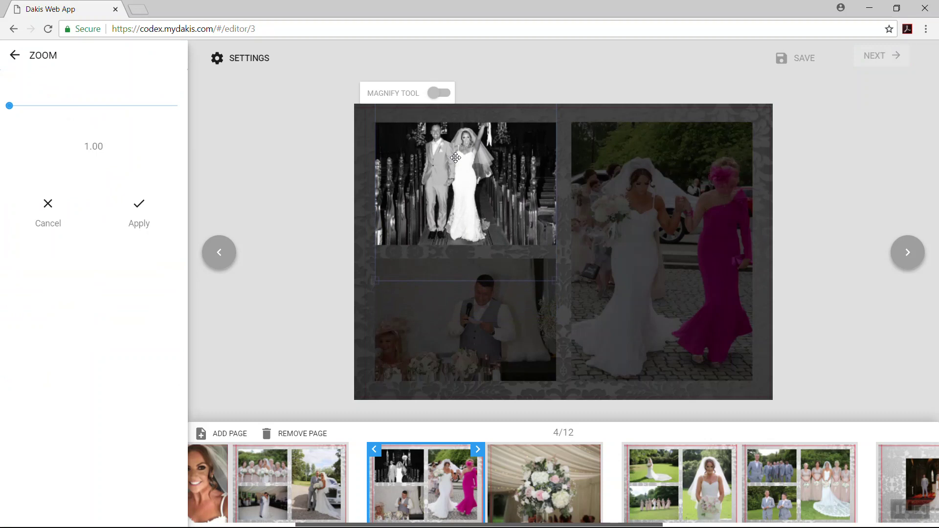
left_click(138, 209)
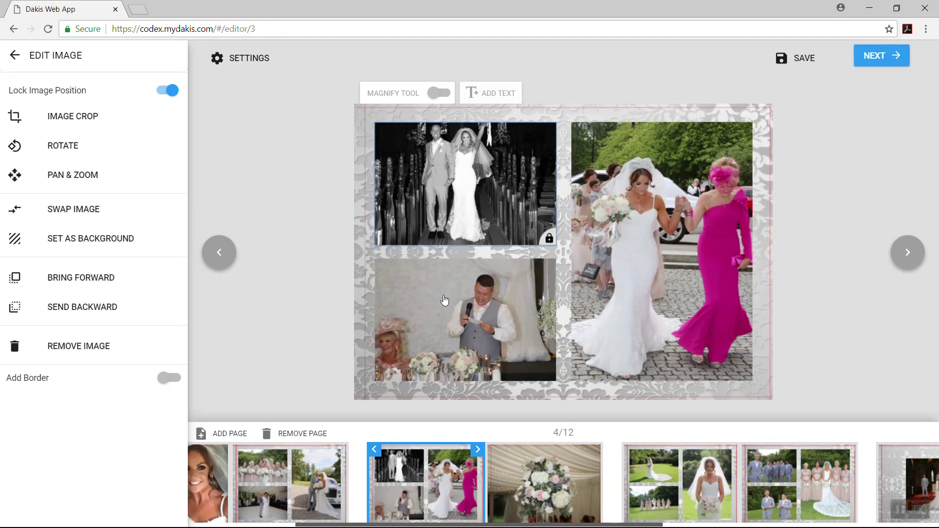
Pan the photo of the bride with the woman in the pink dress slightly to the left within its frame.
left_click(665, 322)
left_click(107, 166)
left_click_drag(671, 267, 663, 272)
left_click(134, 211)
Pan the speech photo on page 4 slightly upward within its frame and apply it.
left_click(477, 318)
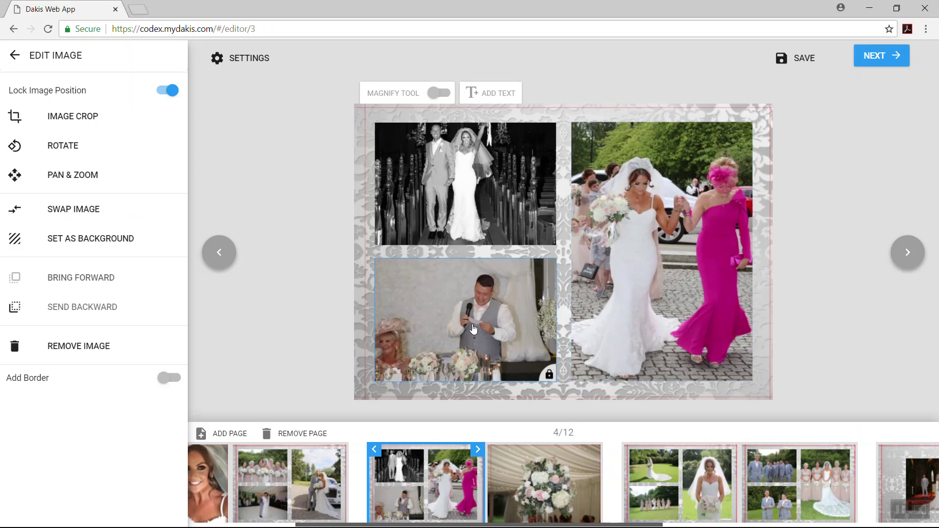
left_click(93, 174)
left_click_drag(450, 315, 479, 307)
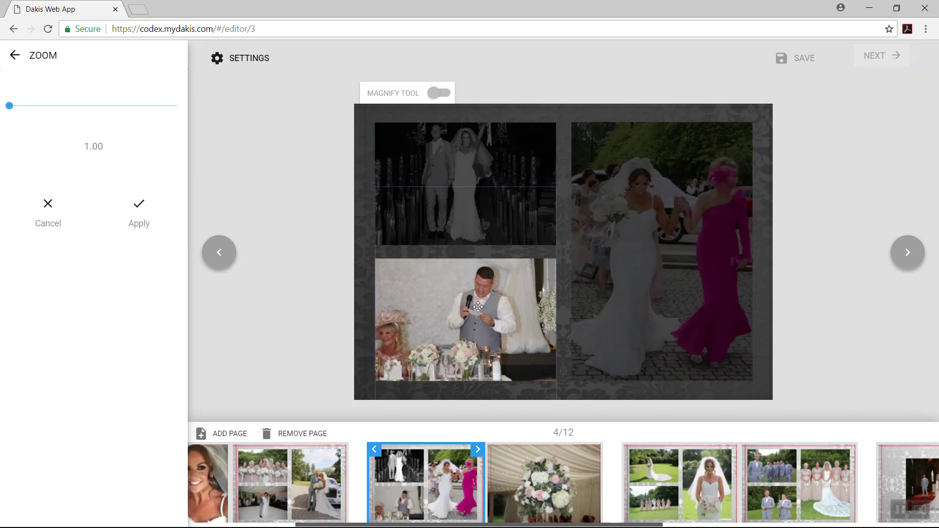
left_click(137, 211)
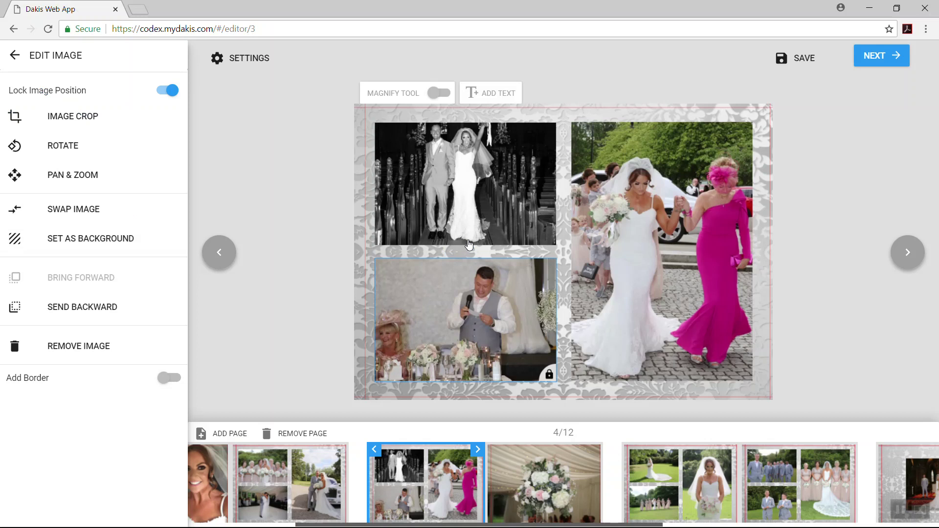
Set the black-and-white church photo as page 4's background and set its design transparency to 36.
left_click(479, 202)
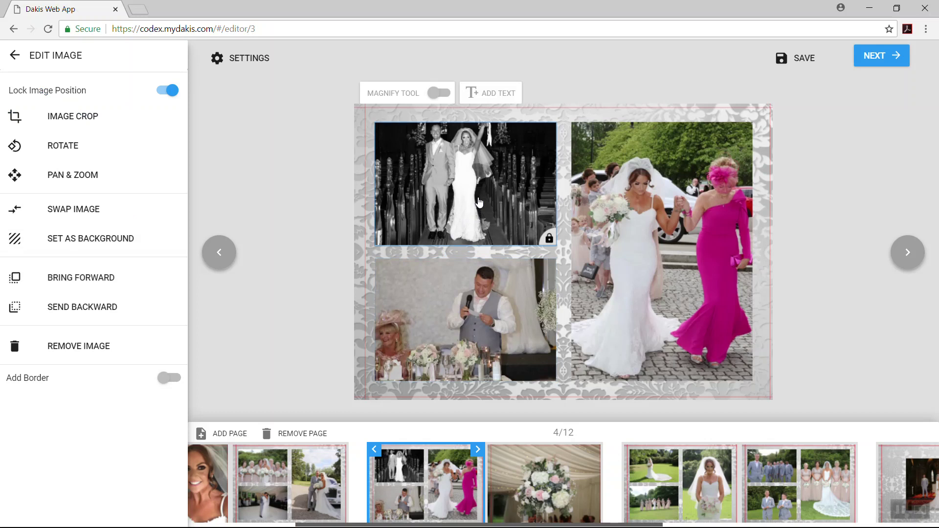
left_click(108, 241)
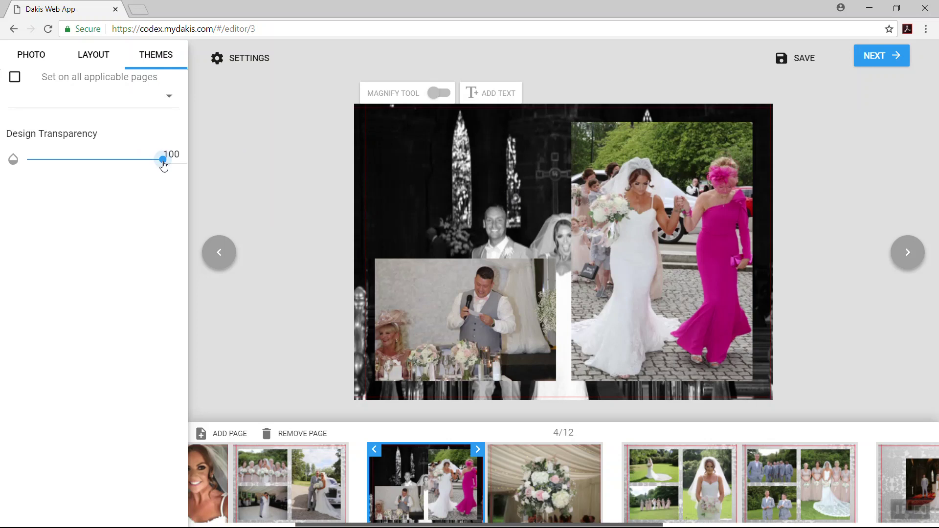
left_click_drag(163, 164, 77, 163)
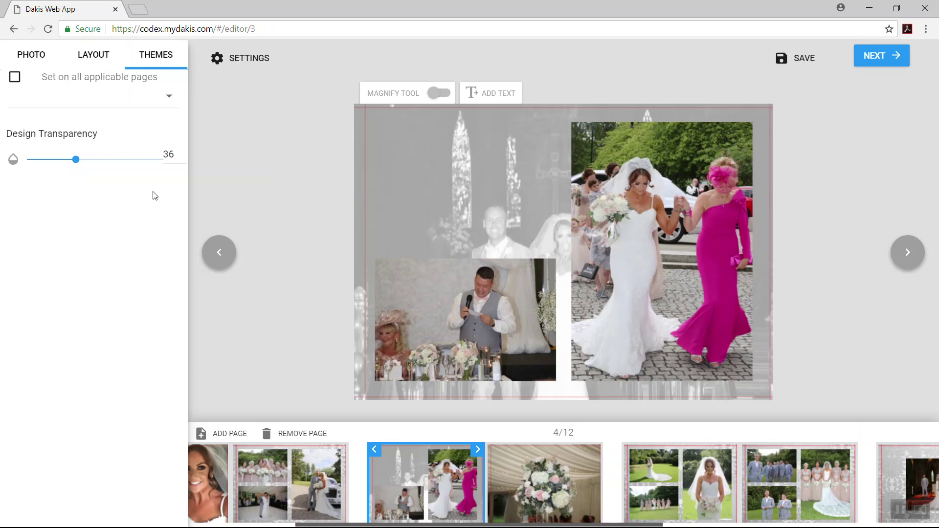
Try adding a text box to page 4 and moving it over the background above the speech photo.
left_click(462, 289)
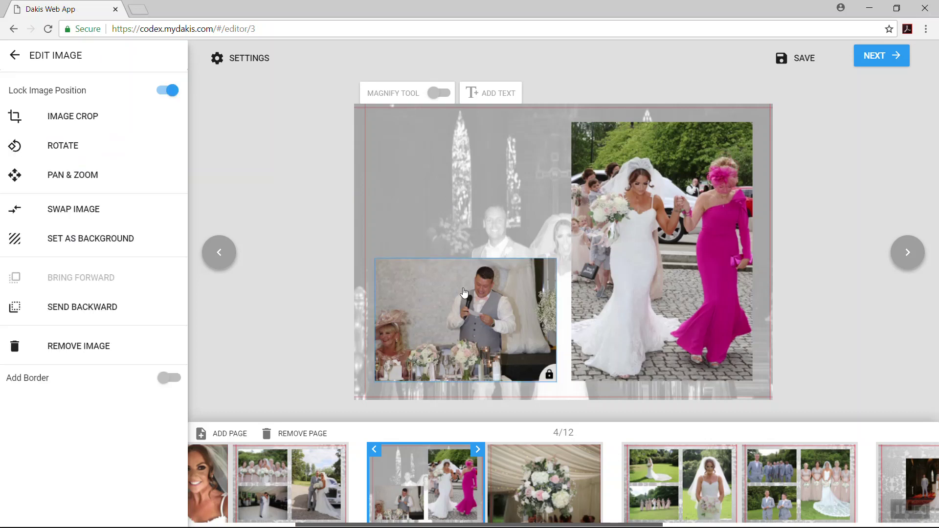
left_click(462, 215)
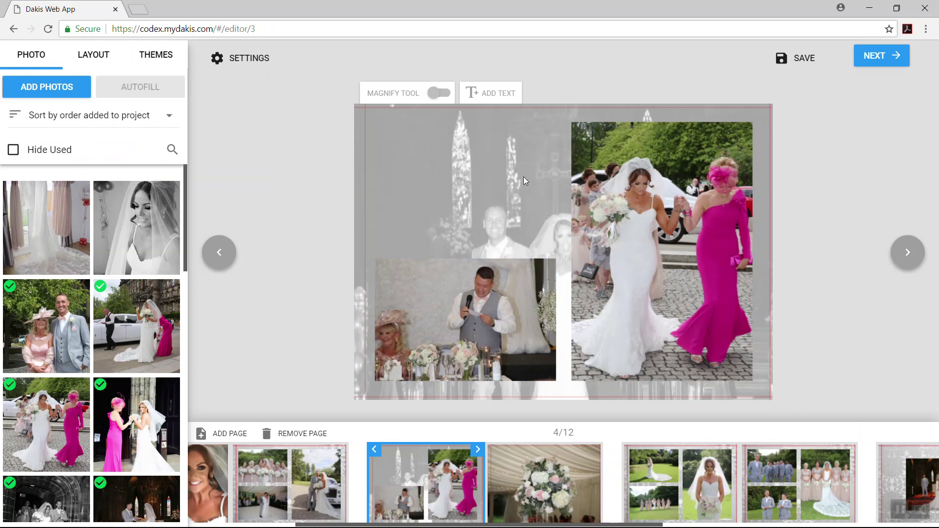
left_click(493, 94)
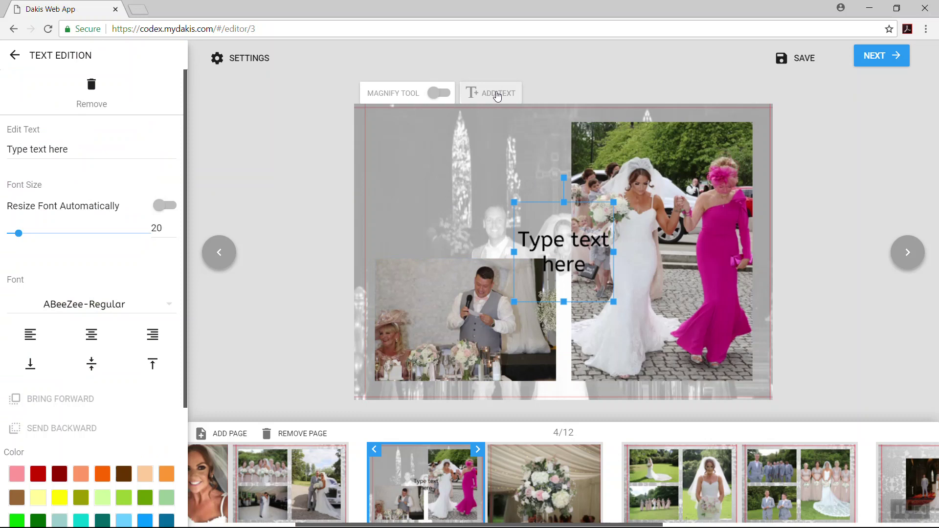
left_click_drag(580, 258, 481, 187)
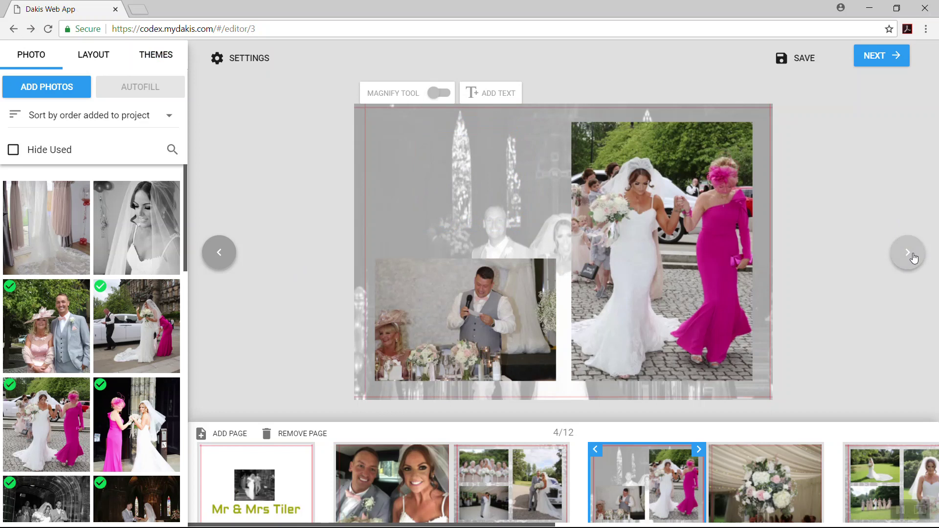
Pan the full-page flower arrangement photo on page 5 slightly to the left and apply it.
left_click(783, 482)
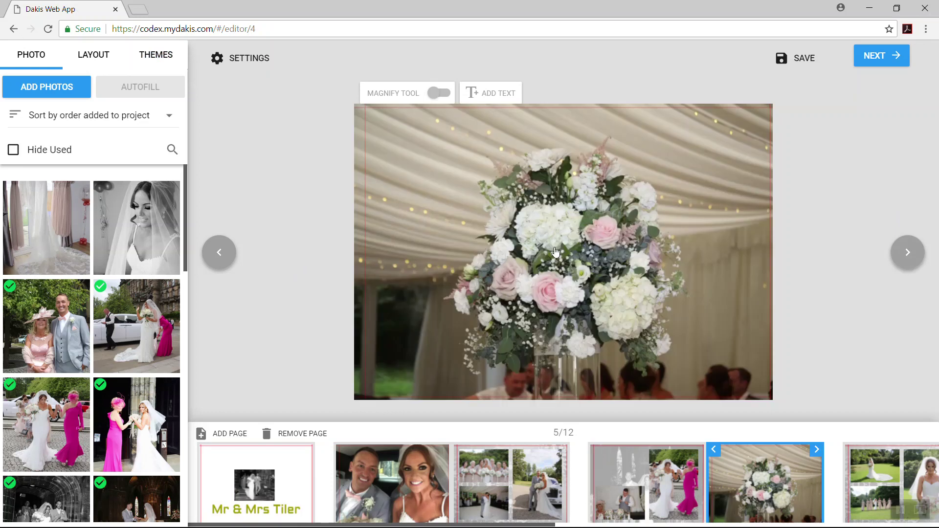
left_click(88, 171)
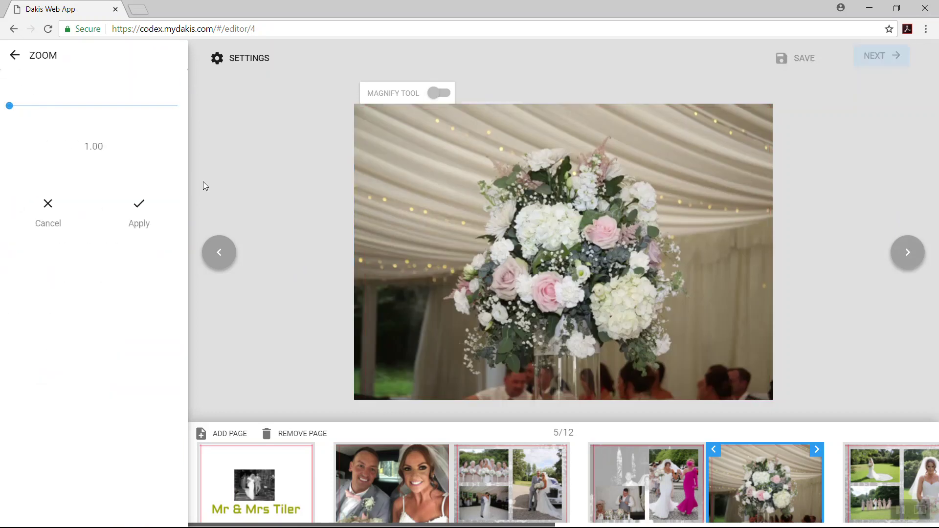
left_click_drag(485, 243, 472, 244)
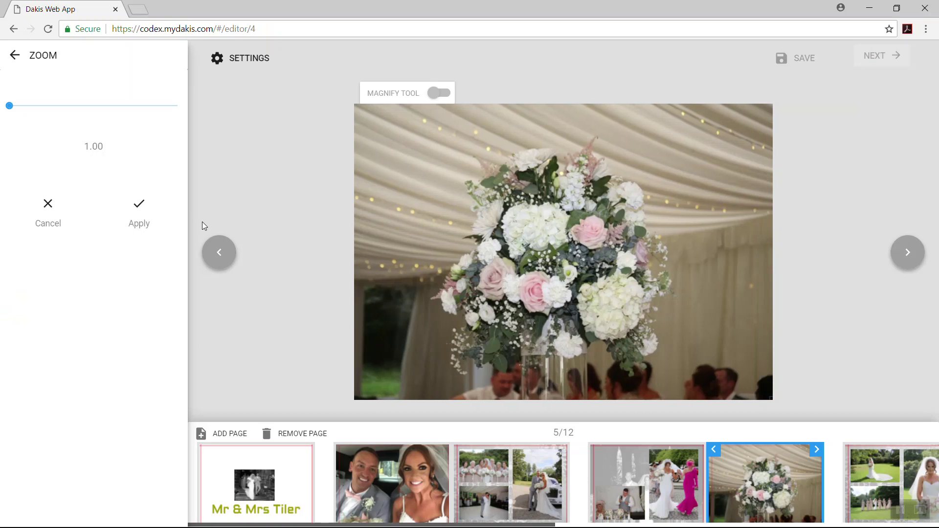
left_click(139, 220)
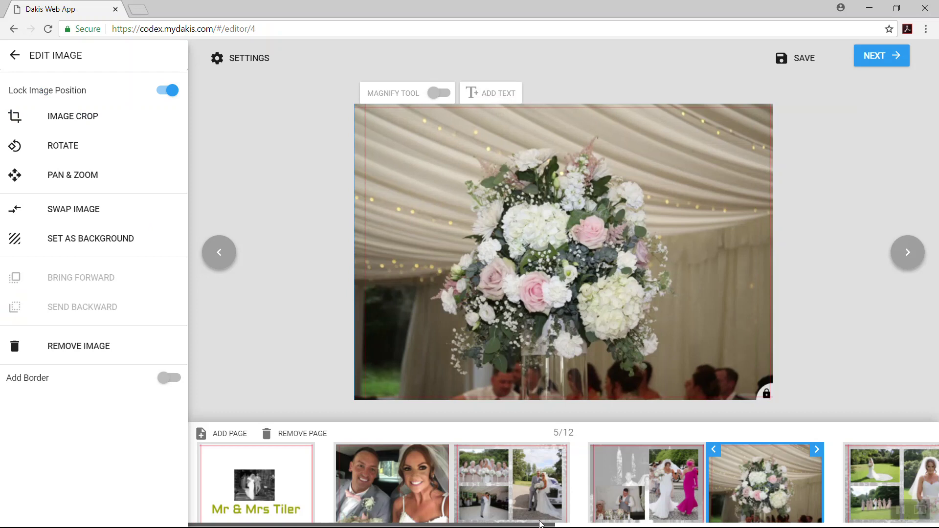
Remove the last page, page 12, which holds only an empty photo placeholder.
left_click_drag(540, 525, 937, 519)
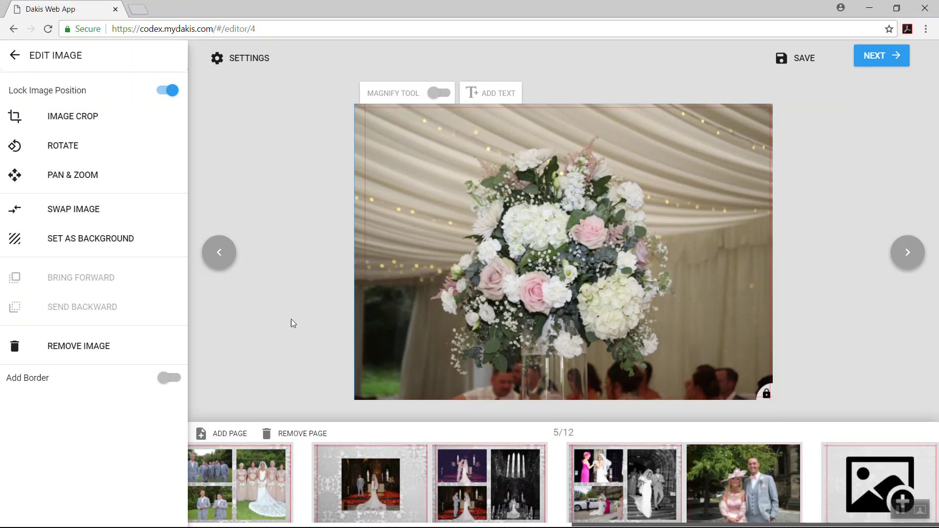
left_click(879, 456)
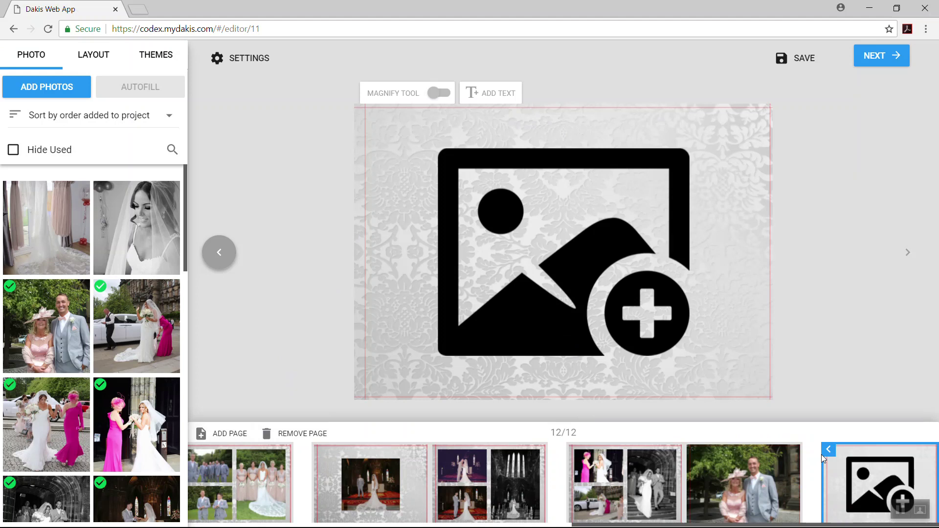
left_click(304, 432)
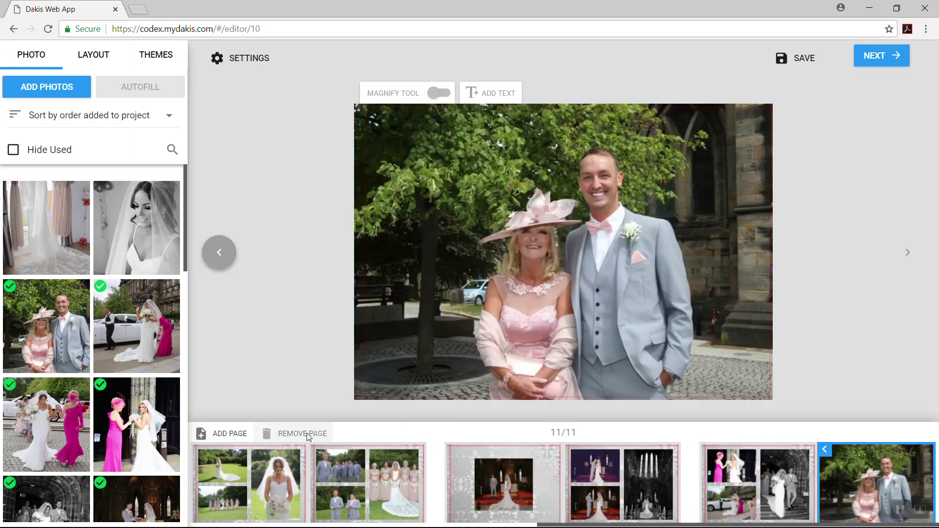
Add a new page at the end of the book and give it the layout with one small, centred, square photo.
left_click(236, 436)
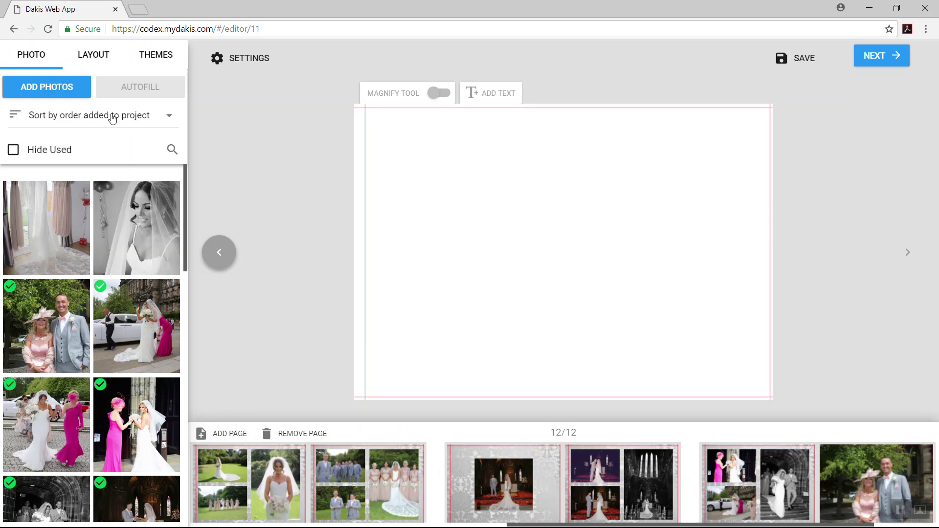
left_click(99, 58)
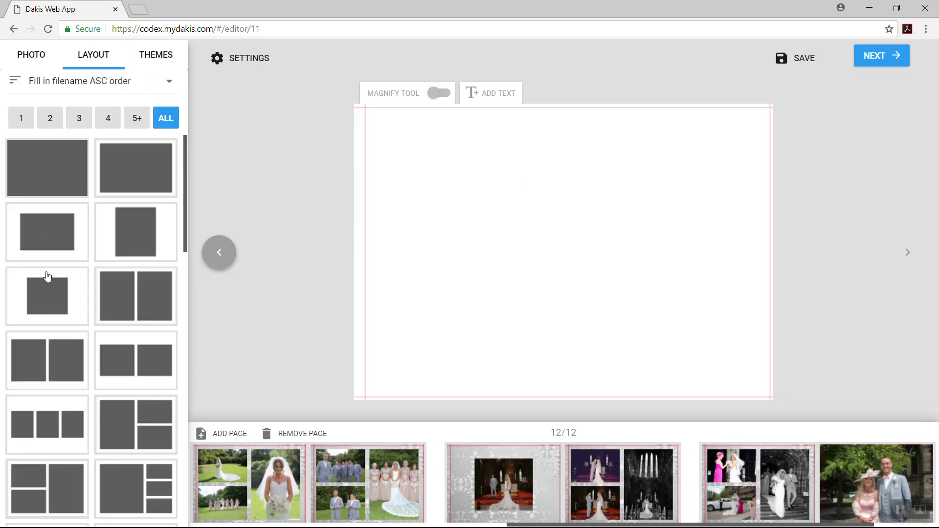
left_click(49, 299)
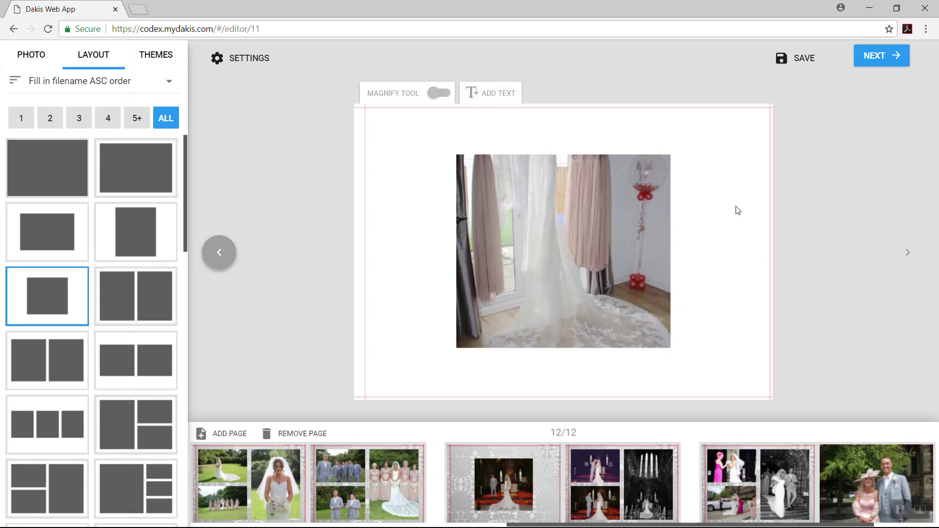
Rotate the new page's photo through a full turn in four quarter turns.
left_click(608, 267)
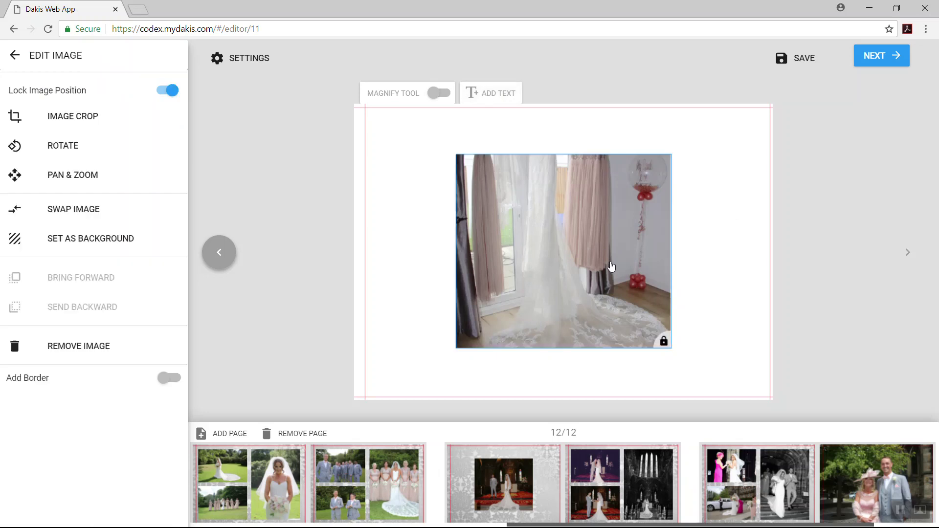
left_click(76, 153)
left_click(79, 156)
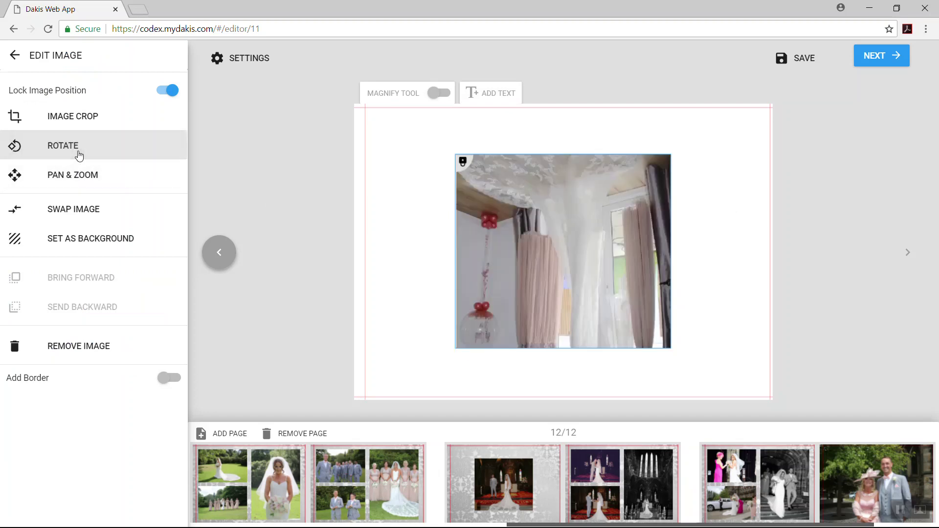
left_click(79, 155)
left_click(79, 155)
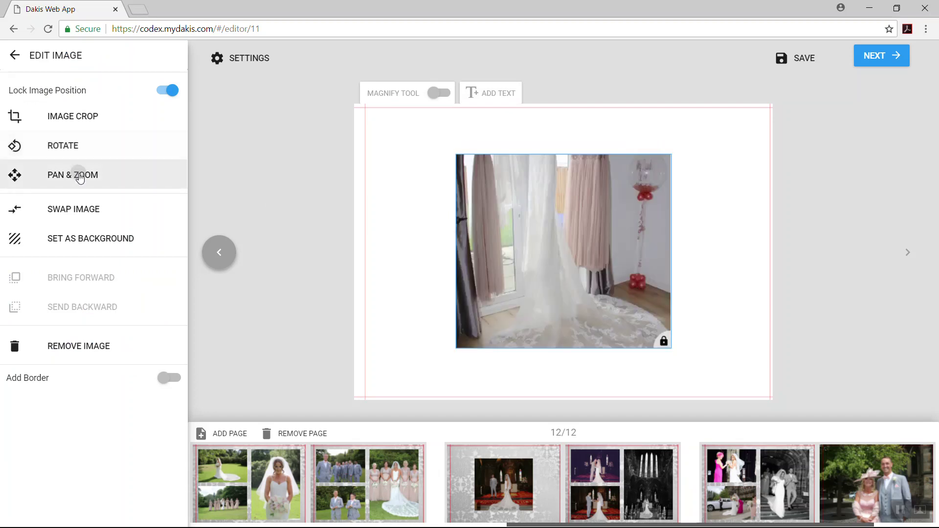
Pan the new page's photo downward so the tops of the hanging dresses are in the frame, and apply it.
left_click(80, 177)
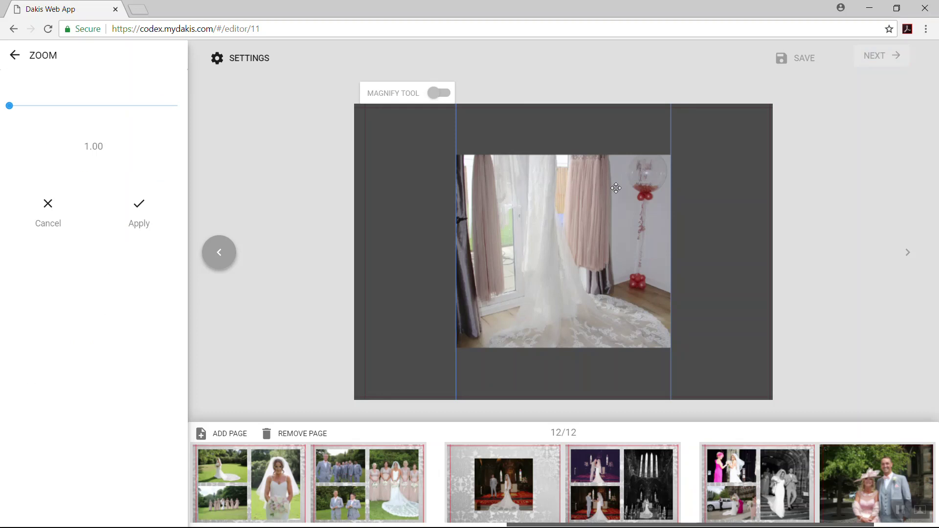
left_click_drag(638, 224, 637, 299)
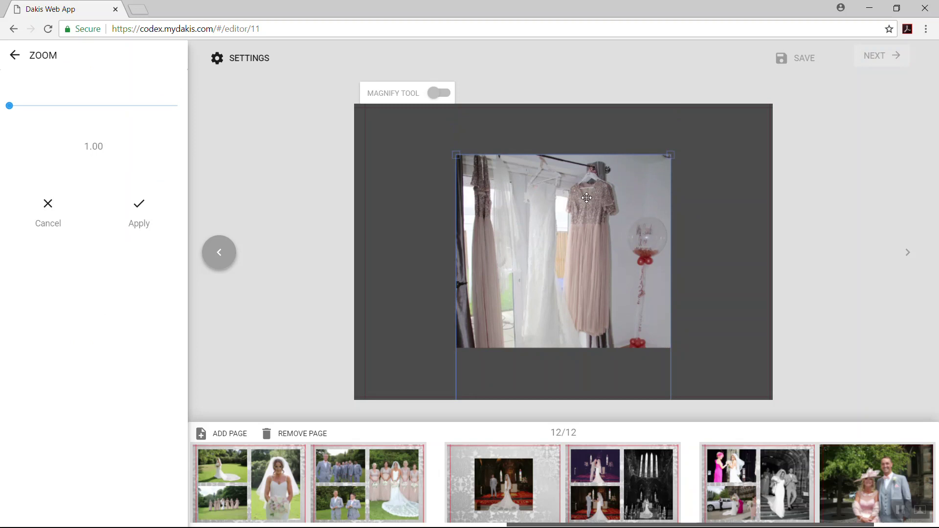
left_click(140, 220)
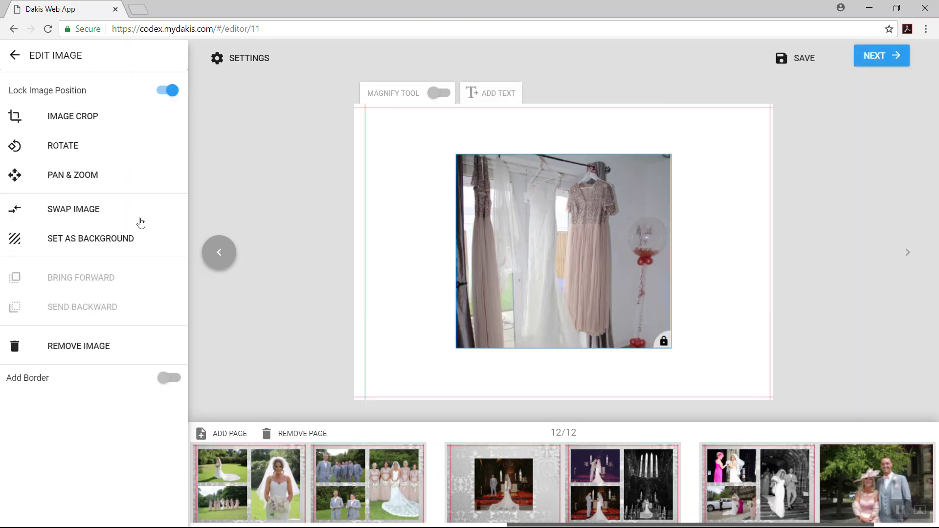
Remove the photo from page 12 and refill the page using the layout with one small, centred, square photo.
left_click(81, 347)
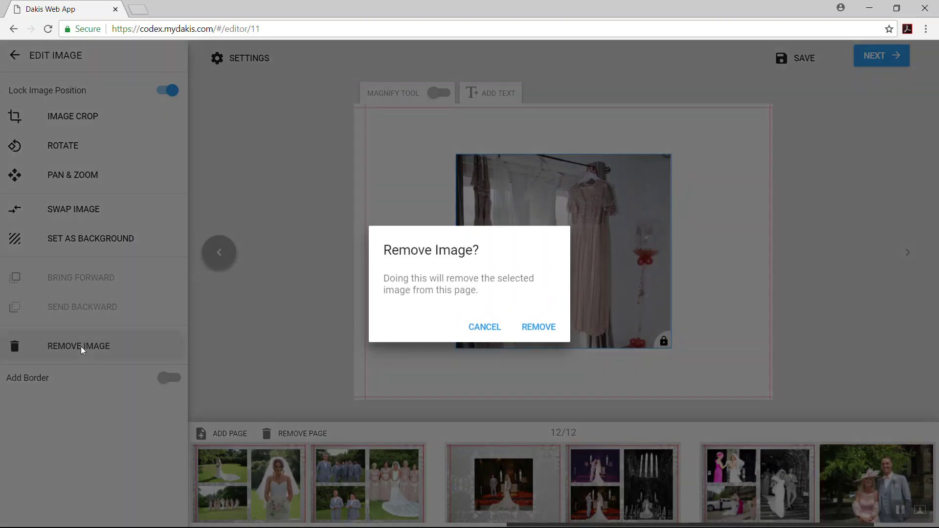
left_click(518, 333)
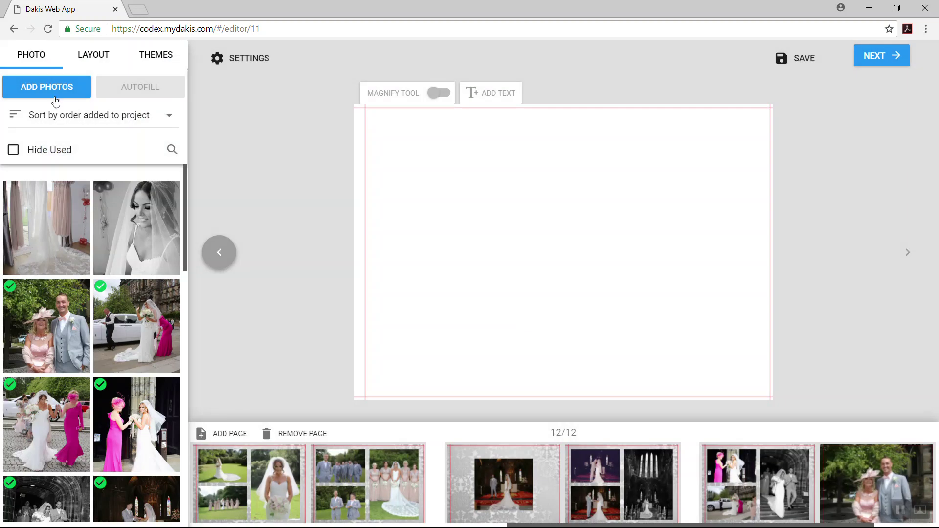
left_click(96, 57)
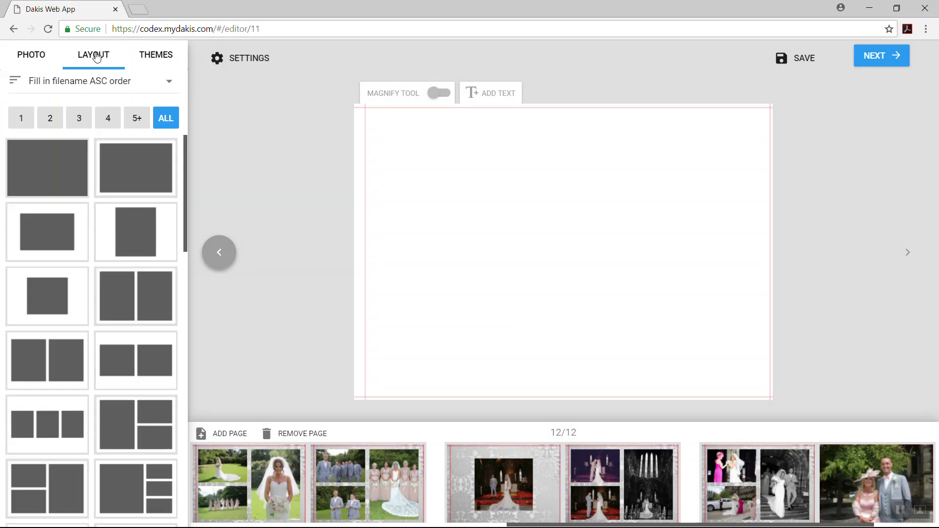
left_click(58, 170)
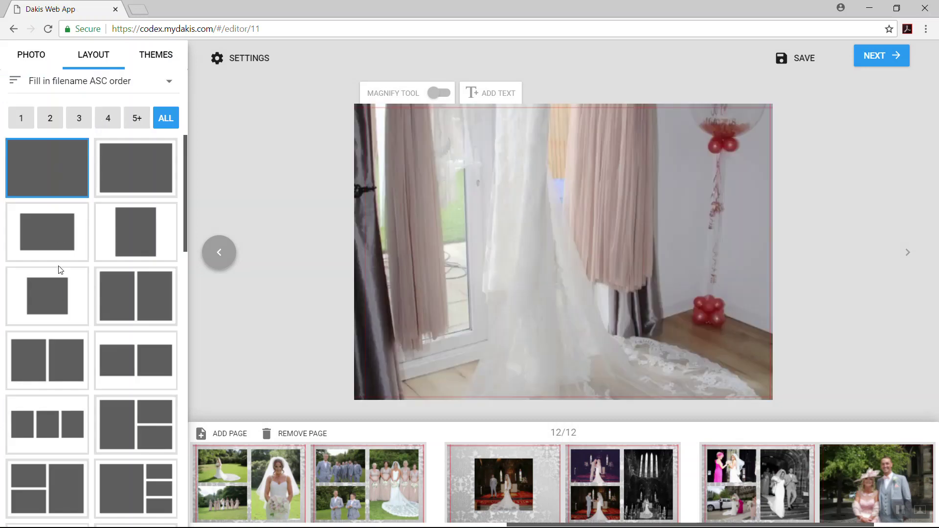
left_click(58, 293)
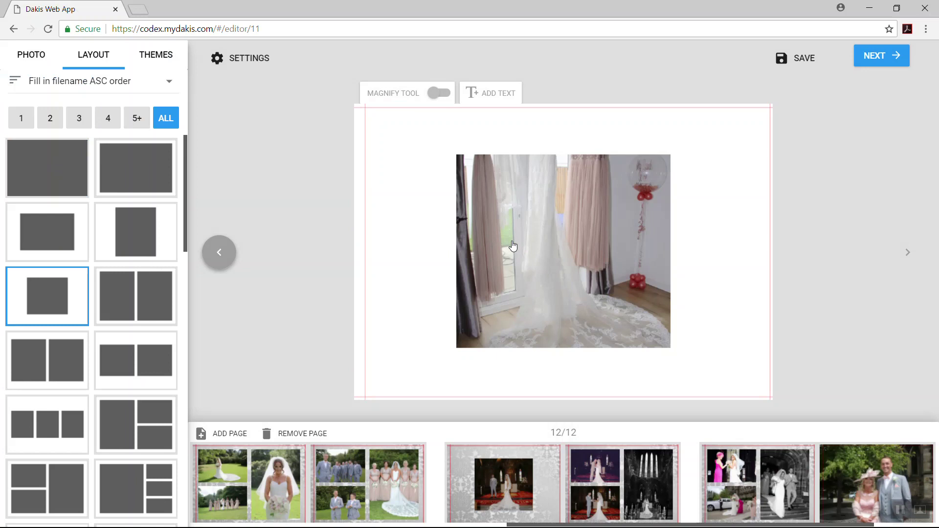
Swap page 12's photo for the one of the bride and the woman in pink beside the white car.
left_click(513, 246)
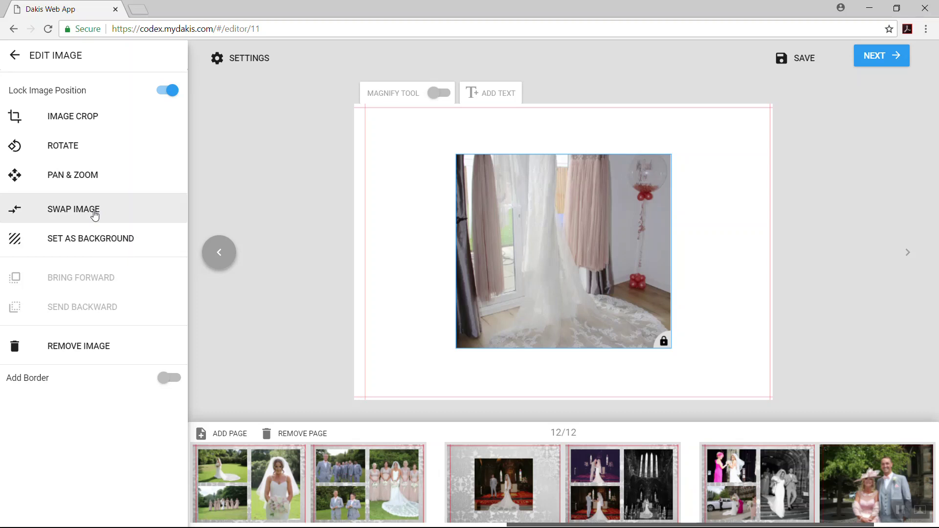
left_click(94, 214)
left_click(133, 333)
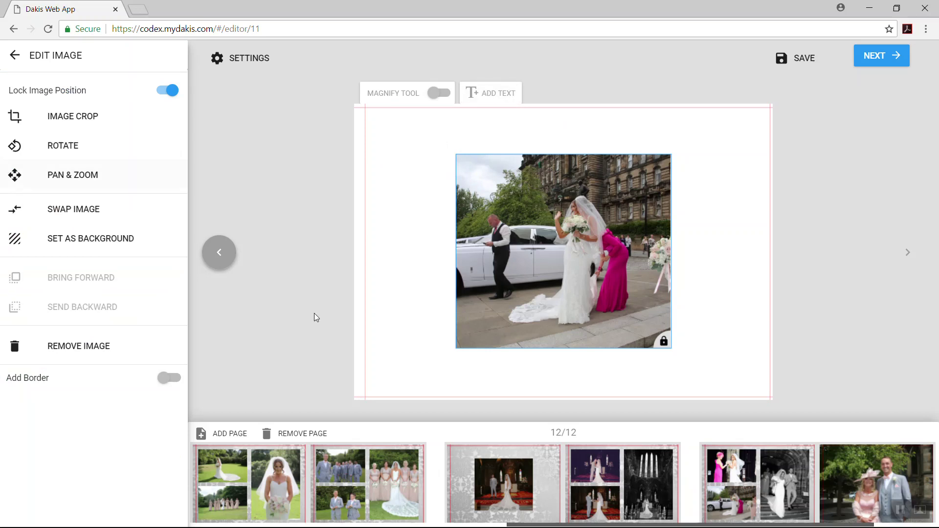
left_click(388, 335)
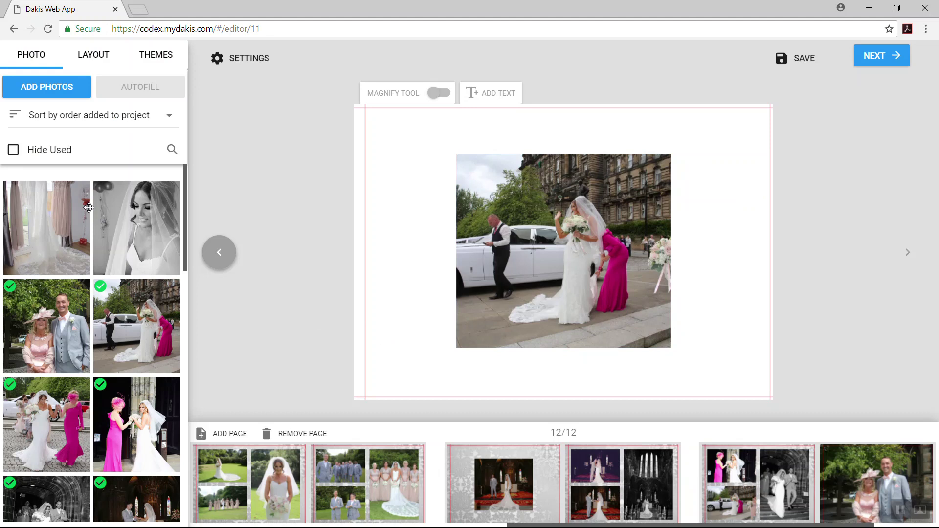
Give page 12 the silver floral damask background with the evenly spread pattern from the Classic themes.
left_click(92, 57)
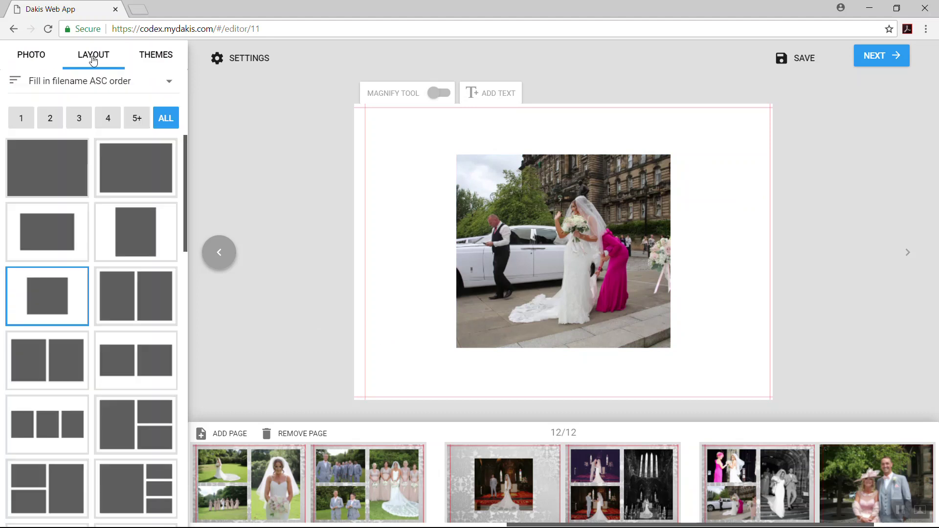
left_click(154, 60)
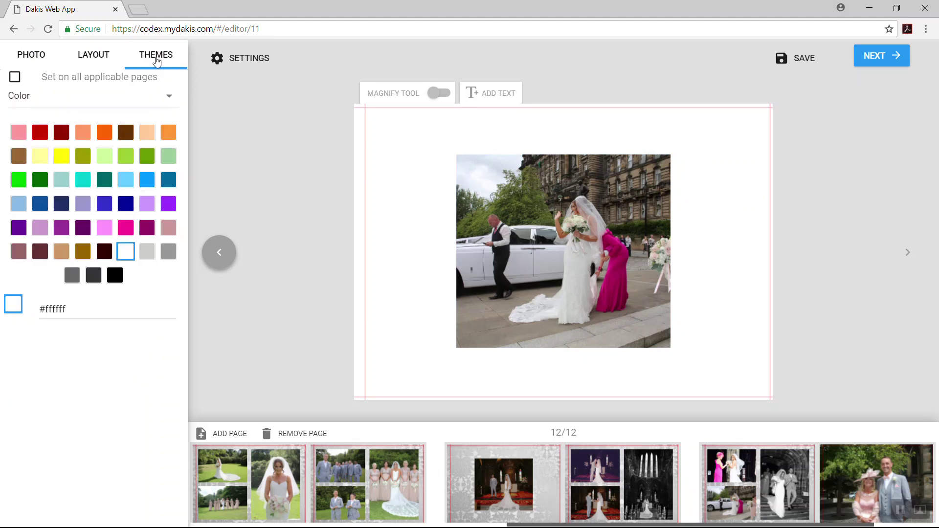
left_click(25, 99)
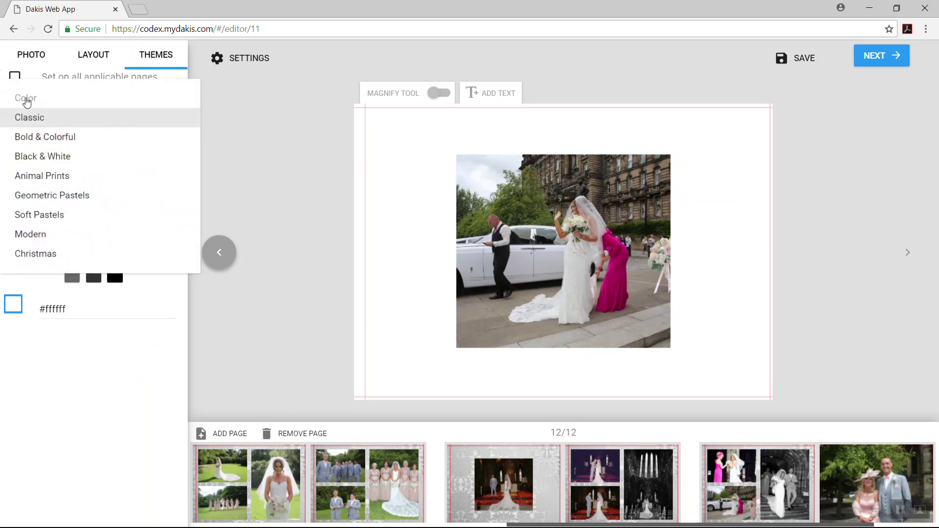
left_click(30, 119)
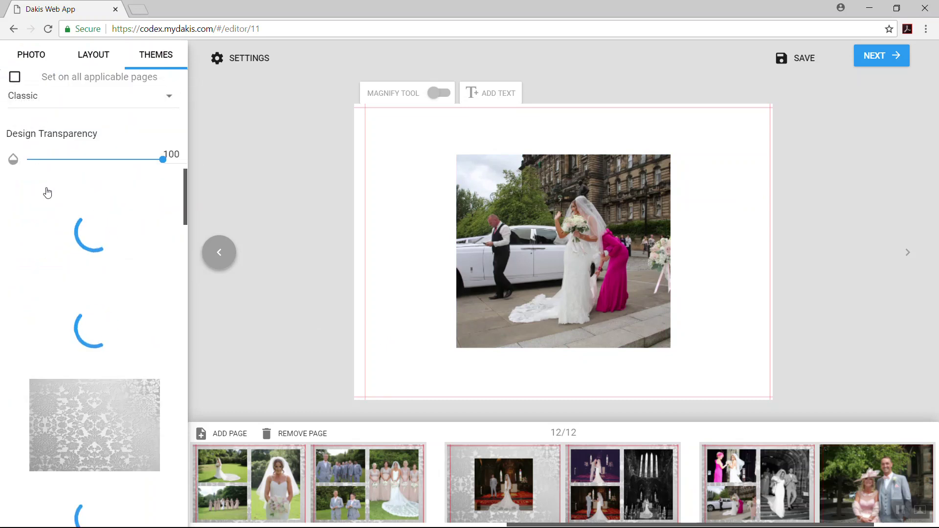
left_click(102, 412)
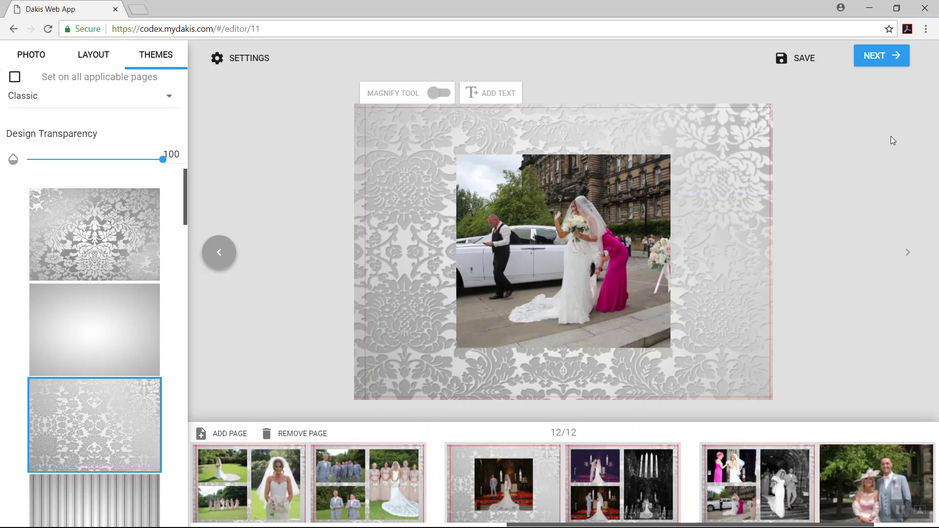
Finish editing the book, add it to the cart and proceed to secure checkout without a promotion code.
left_click(877, 62)
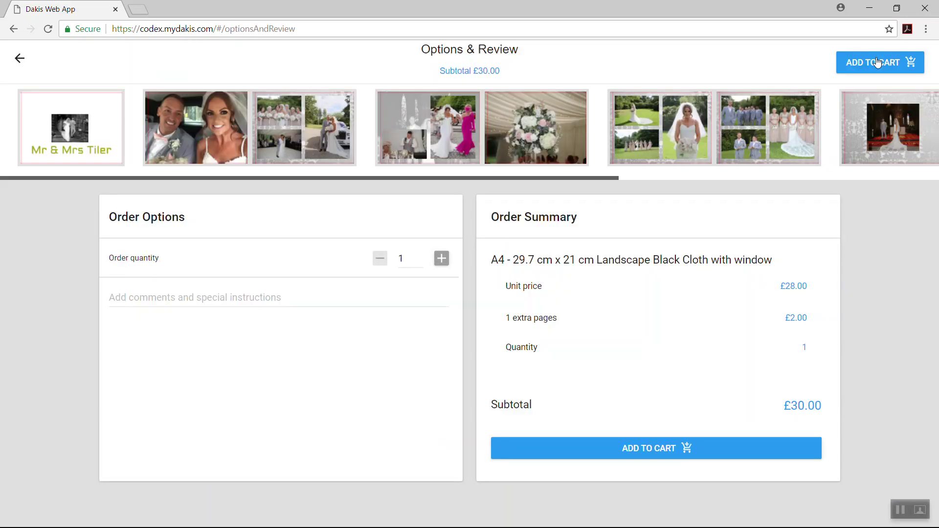
left_click(663, 456)
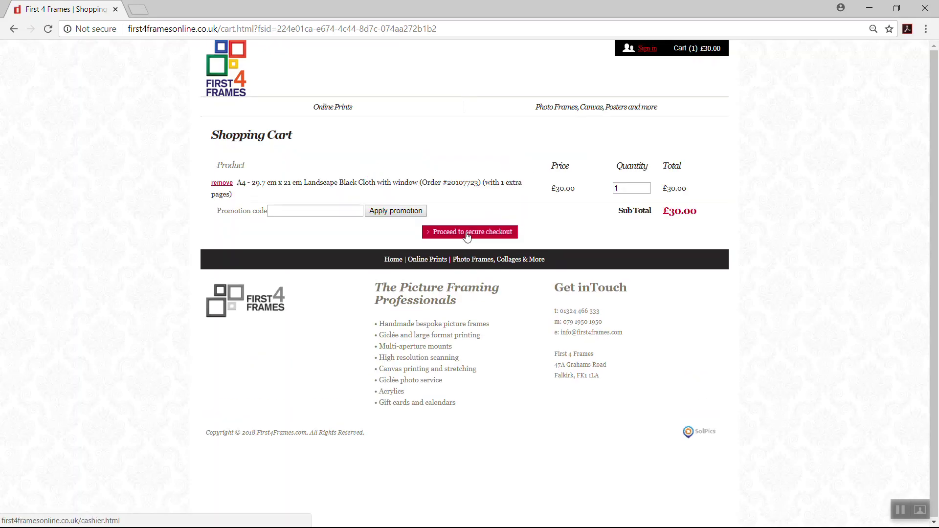
left_click(314, 211)
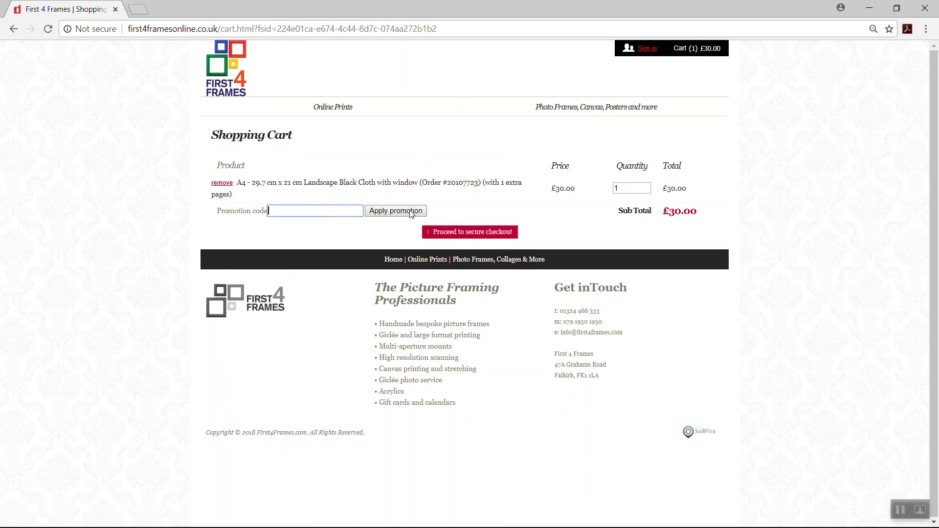
left_click(479, 239)
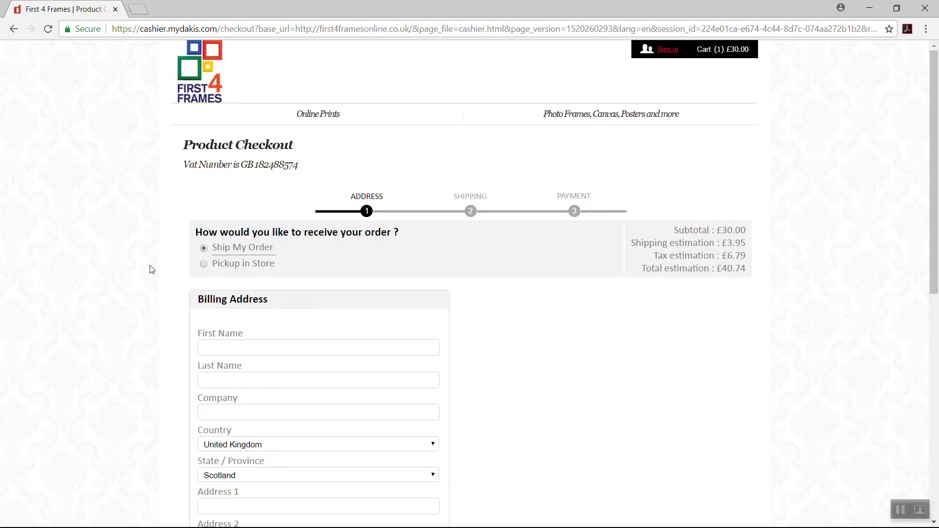
Compare the estimated costs of shipping and store collection, and choose Pickup in Store for the order.
scroll(152, 269, "down", 3)
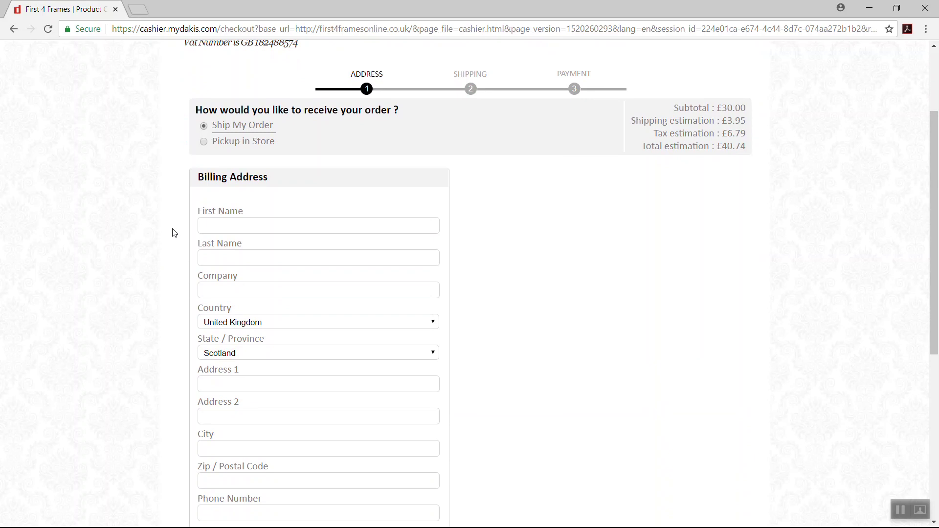
left_click(204, 143)
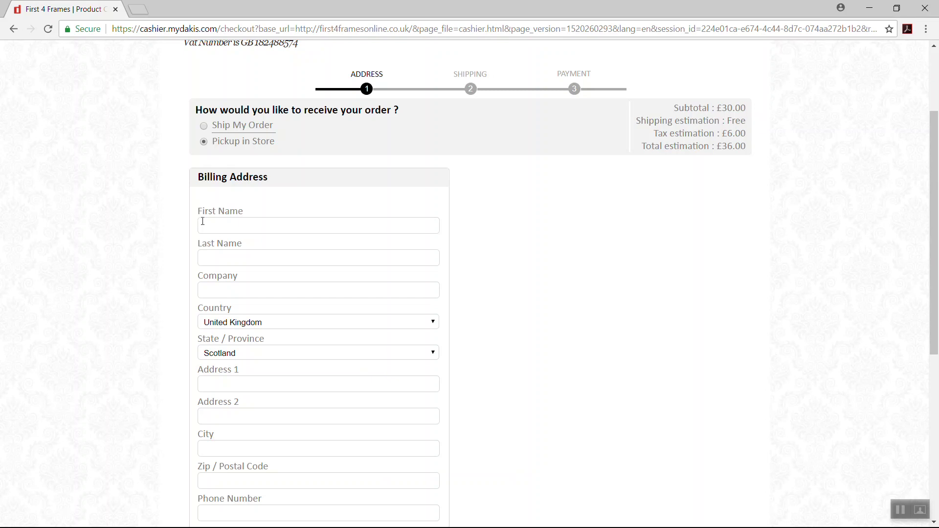
left_click(204, 126)
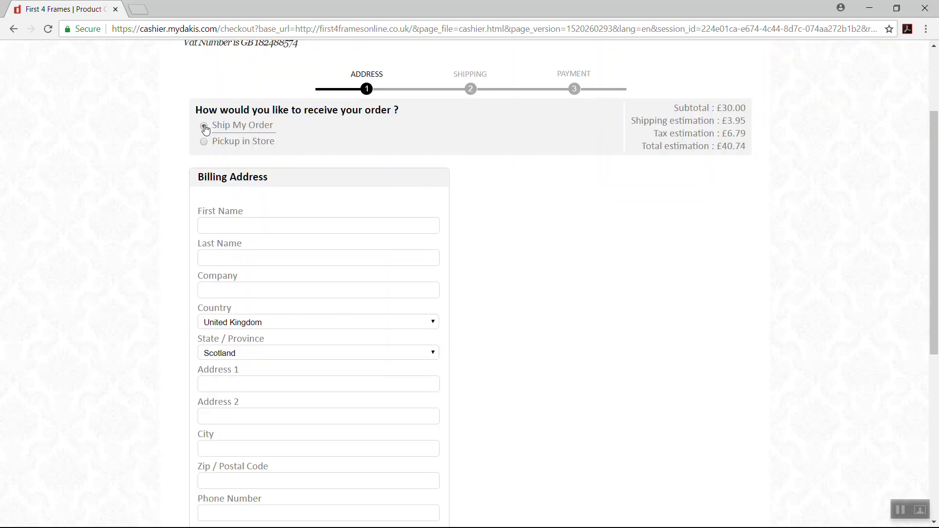
left_click(202, 141)
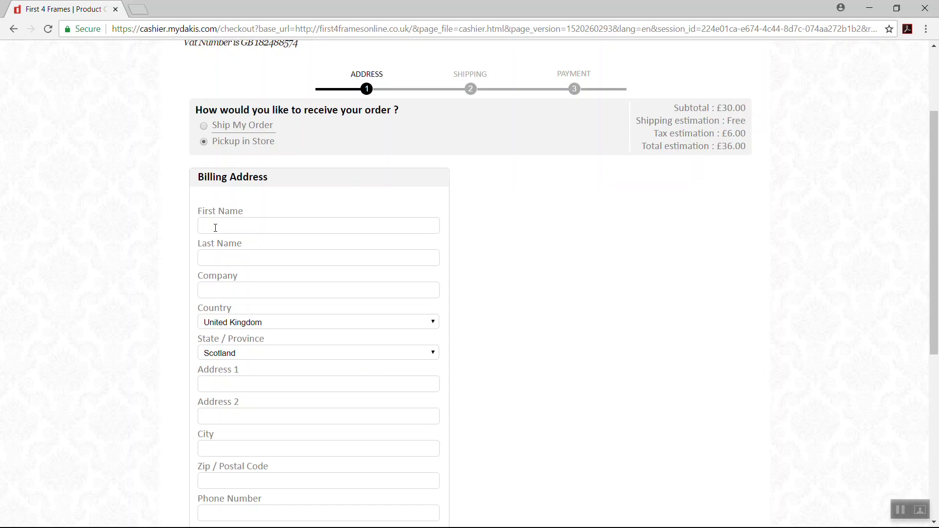
Fill in the billing address's first name with the saved entry "test" and view the remaining address fields.
left_click(216, 225)
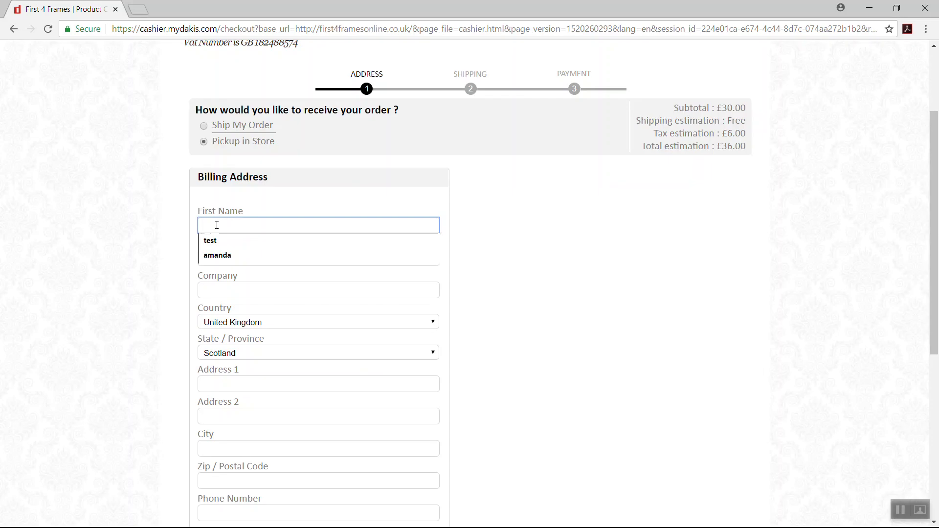
left_click(215, 241)
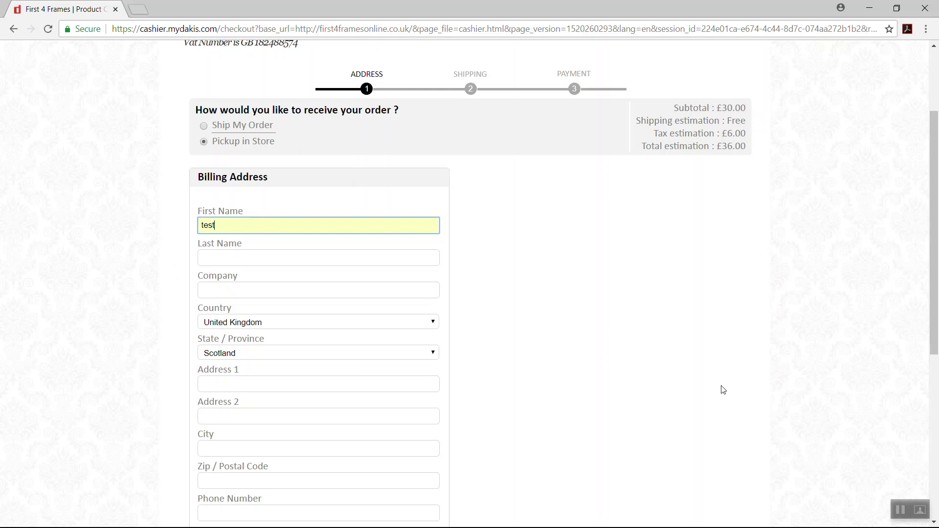
left_click_drag(932, 337, 895, 370)
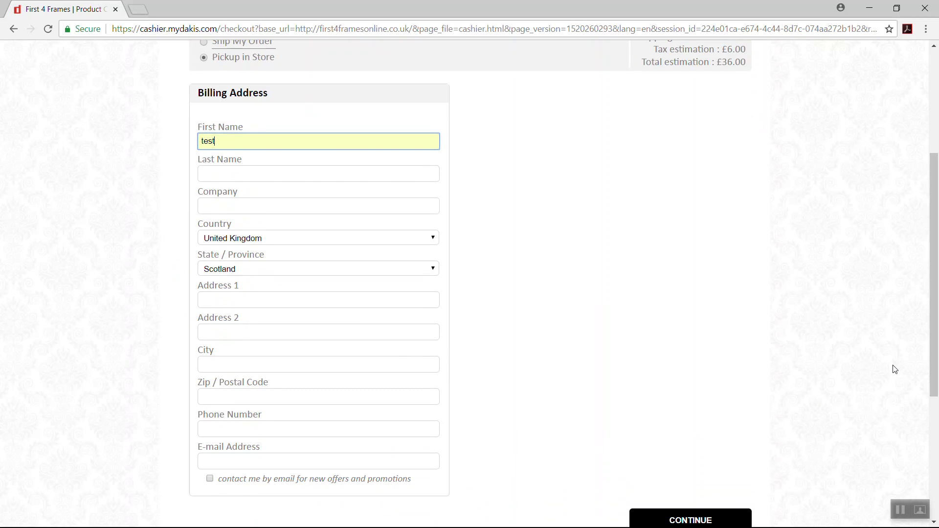